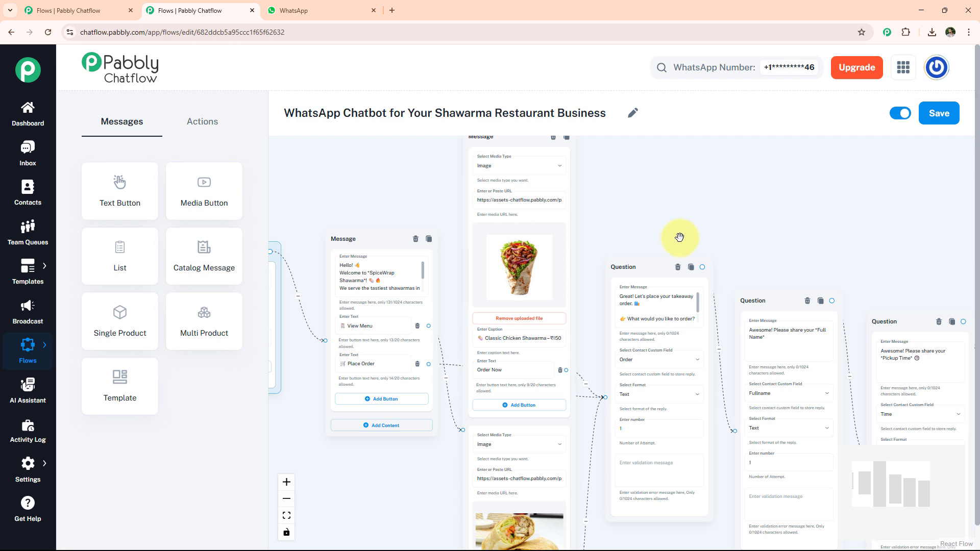
- Switch to WhatsApp and send the message "variety of Shawarma" to the Shawarma Restaurant Business chat
scroll(669, 234, "down", 3)
left_click(348, 16)
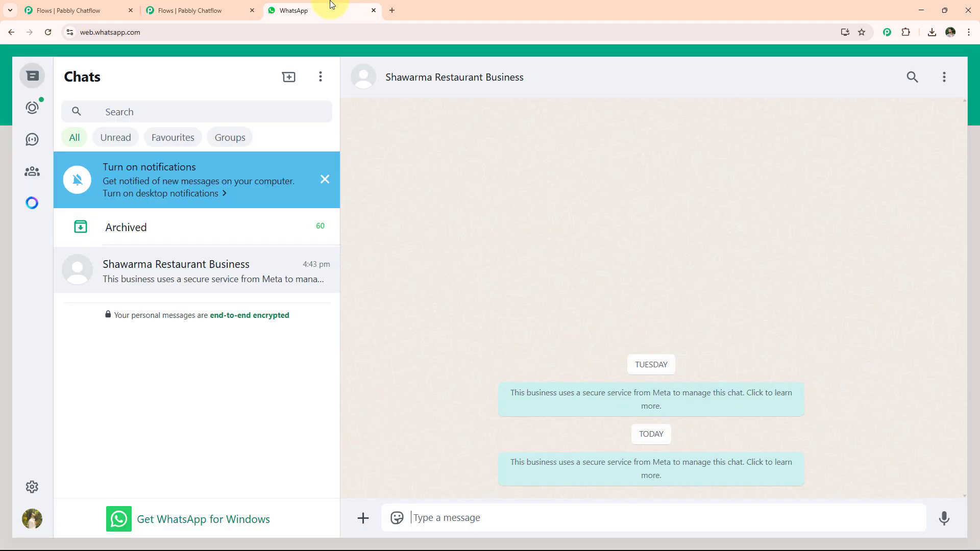
type("variety of Shawarma")
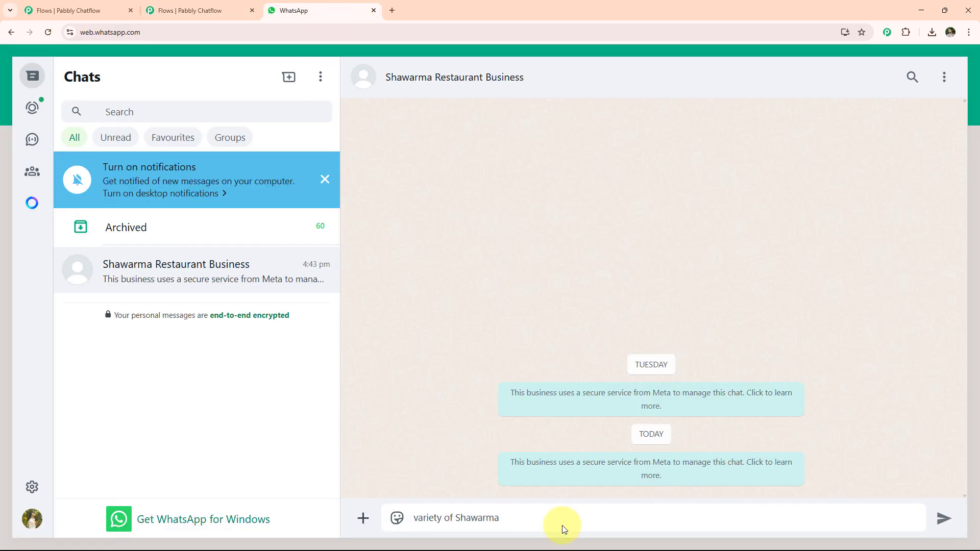
key("Return")
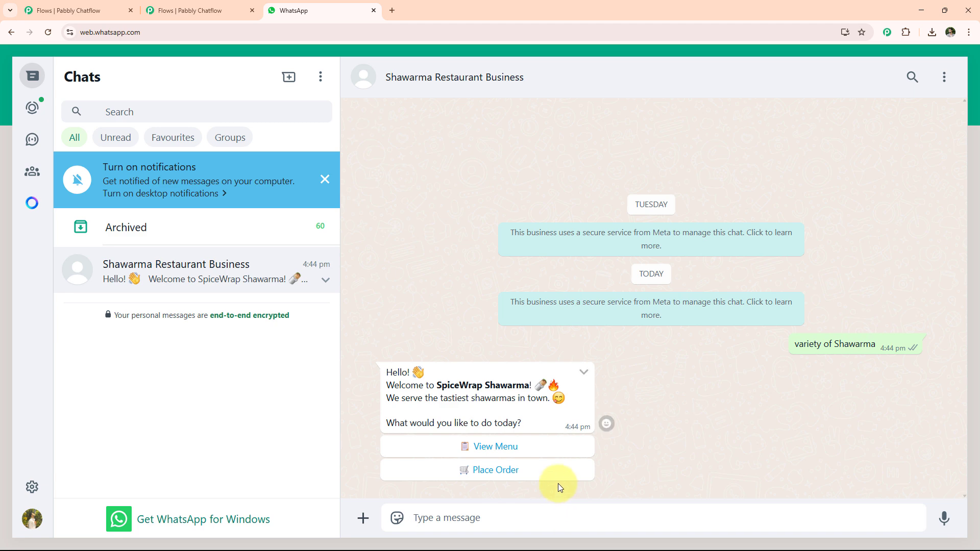
- Request the menu from the chatbot, choose to order the Veggie Delight Shawarma and reply "2 Veggie Delight Shawarma"
left_click(508, 449)
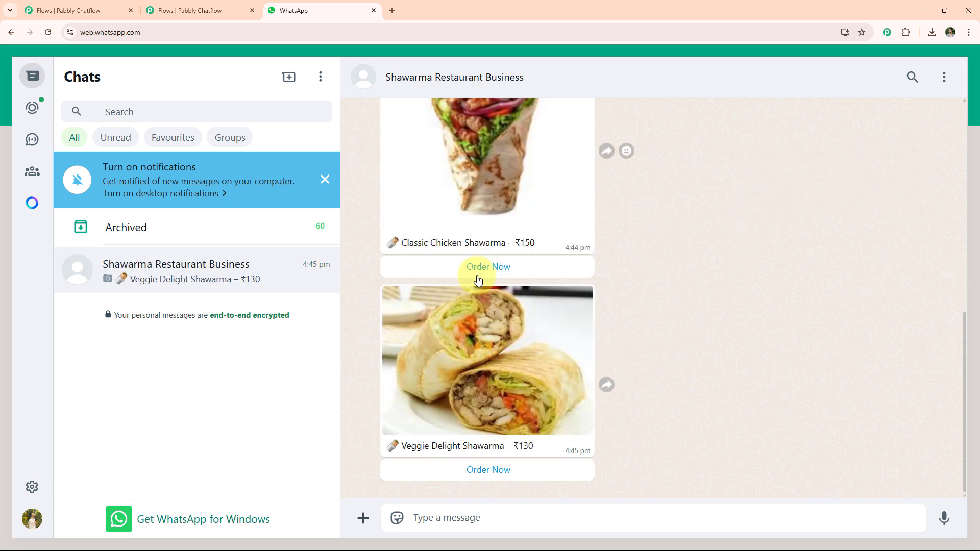
left_click(486, 468)
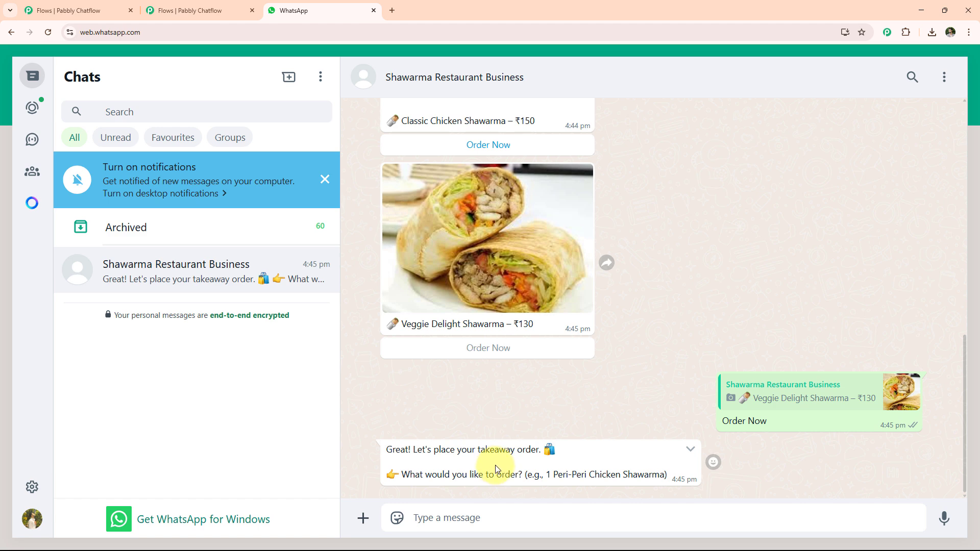
left_click(481, 519)
type("2 Veggie Delight Shawarma")
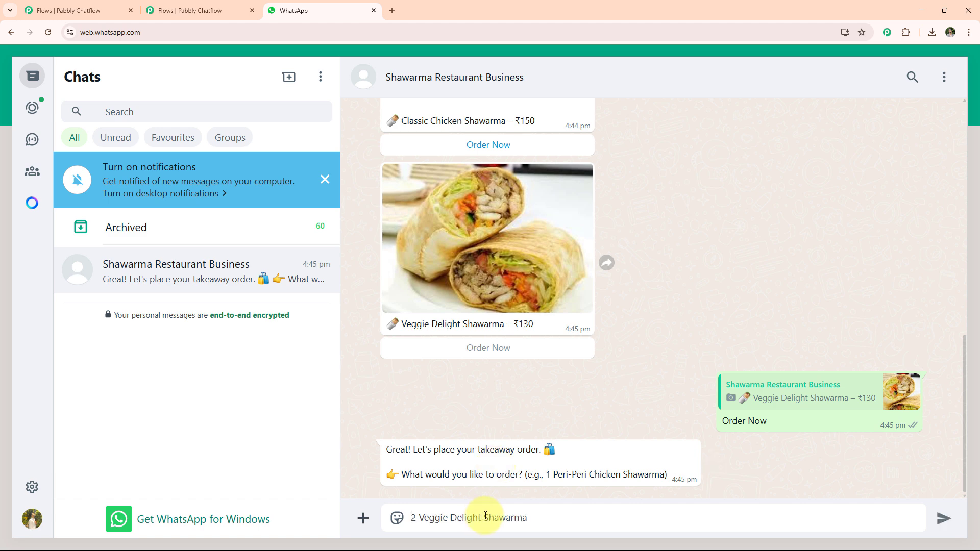
key("Return")
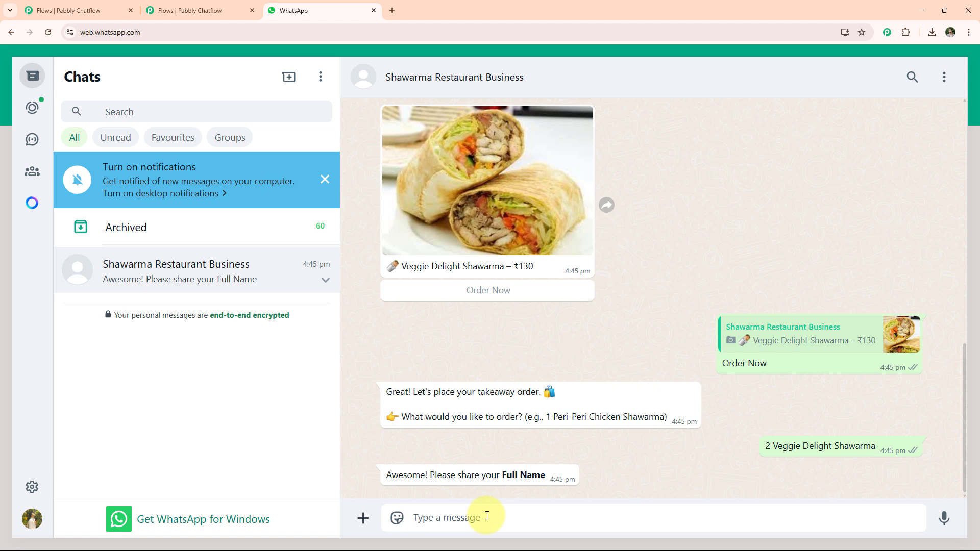
- Send the customer's full name and the pickup time 10 AM, and confirm the order summary
type("Test user")
key("Return")
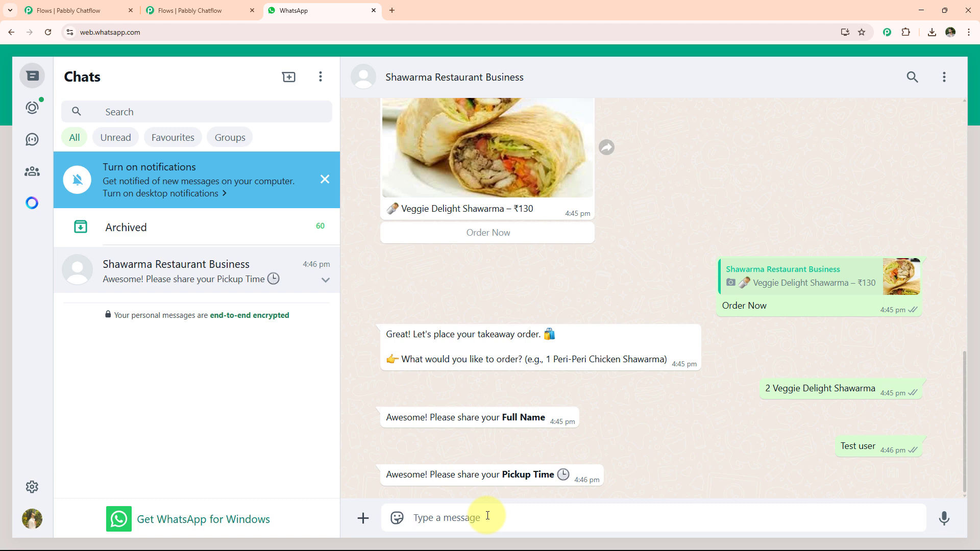
type("10")
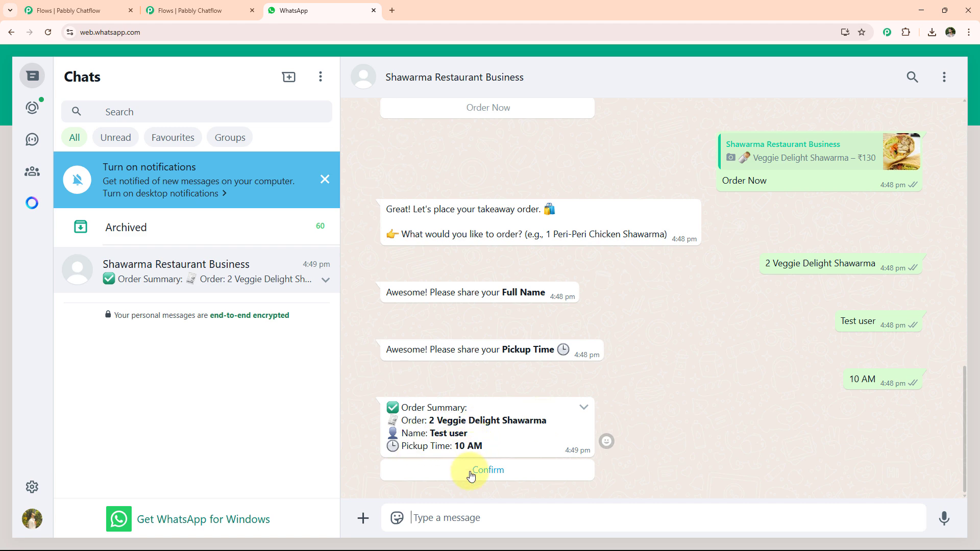
left_click(498, 475)
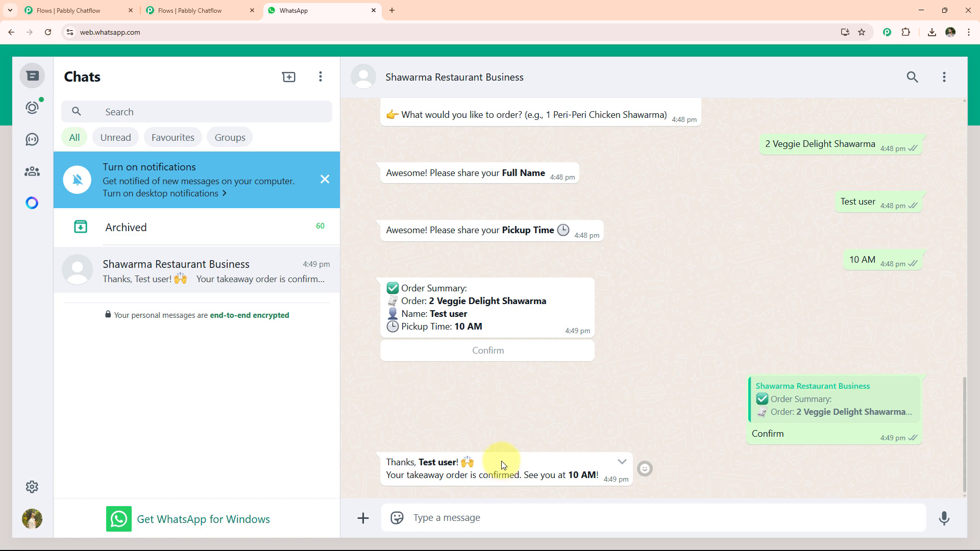
left_click(242, 6)
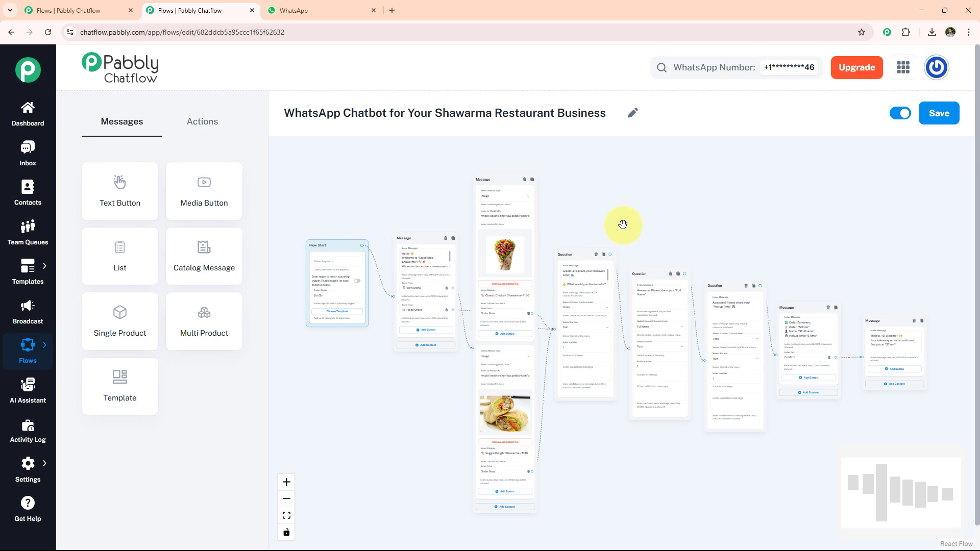
left_click(391, 9)
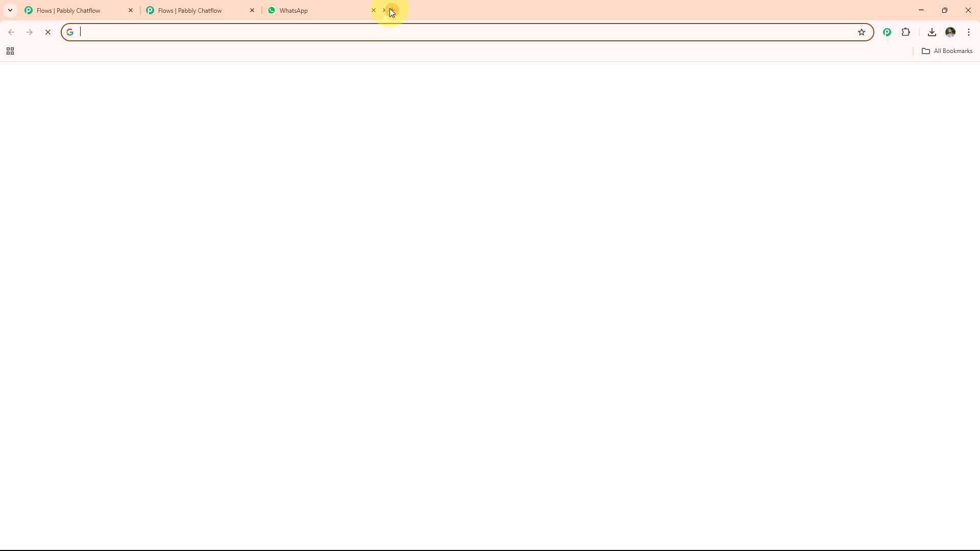
left_click(370, 34)
type("www")
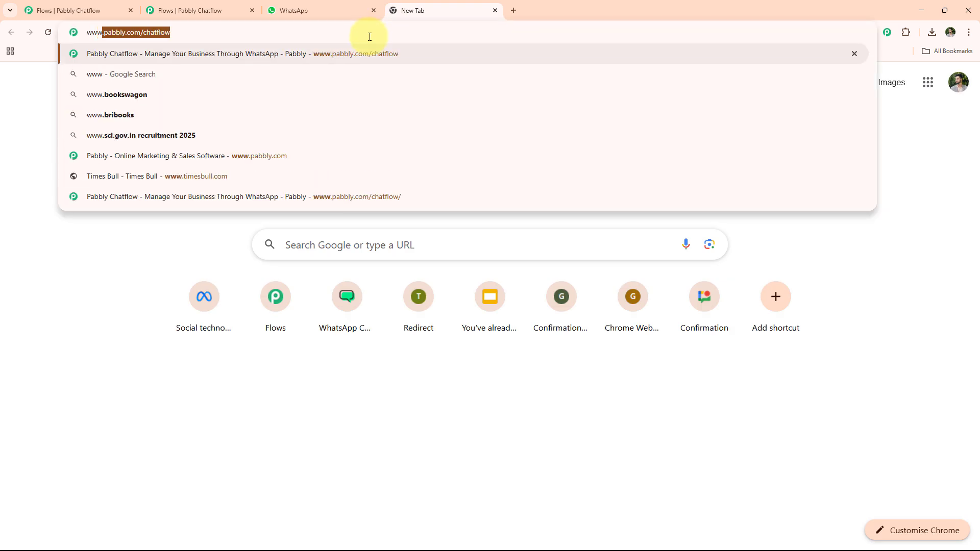
key("Right")
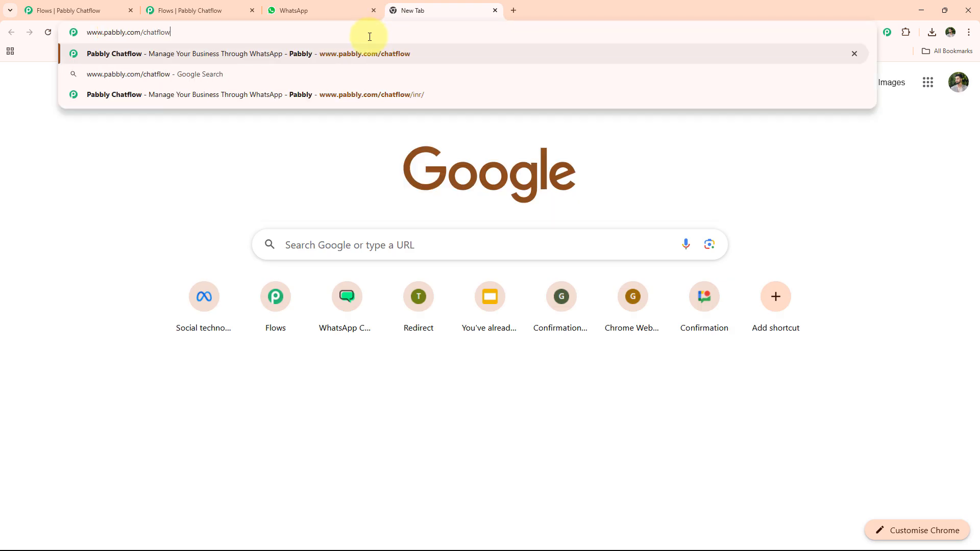
key("Return")
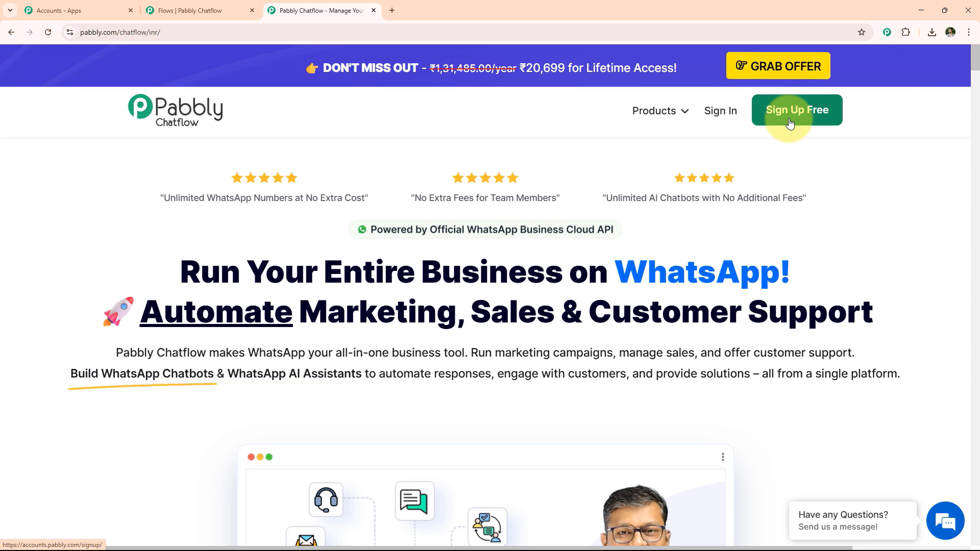
left_click(730, 115)
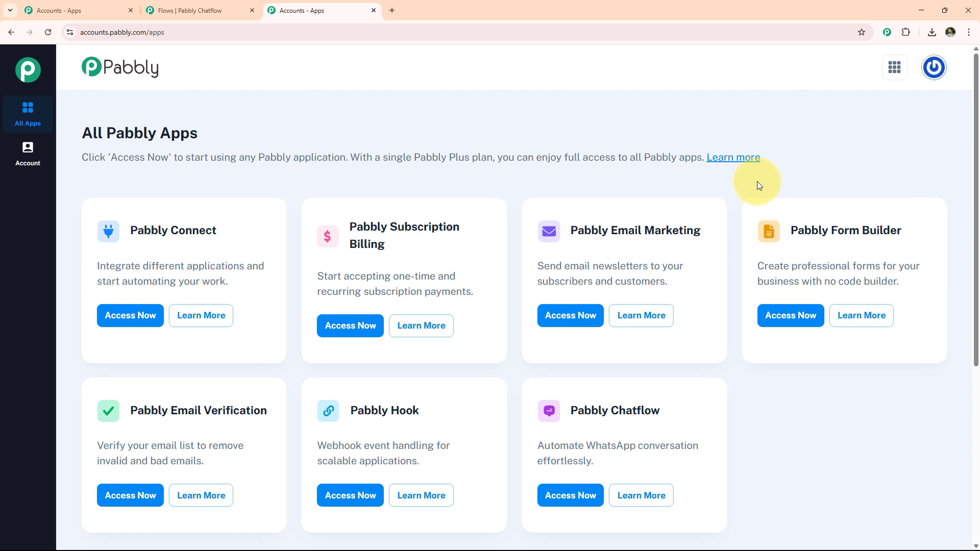
left_click(581, 495)
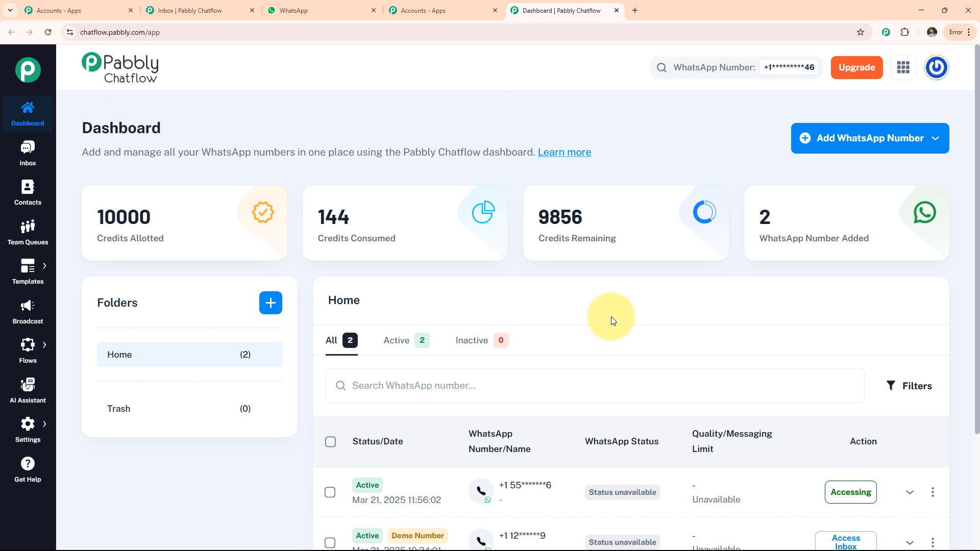
- Look at the Manual Token Connect form for adding a WhatsApp number and close it without entering anything
left_click(848, 147)
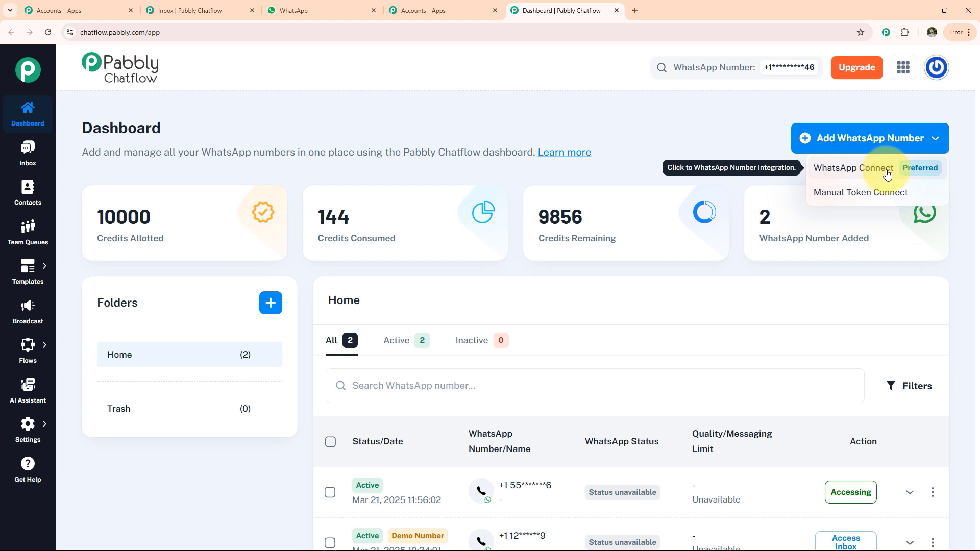
left_click(867, 198)
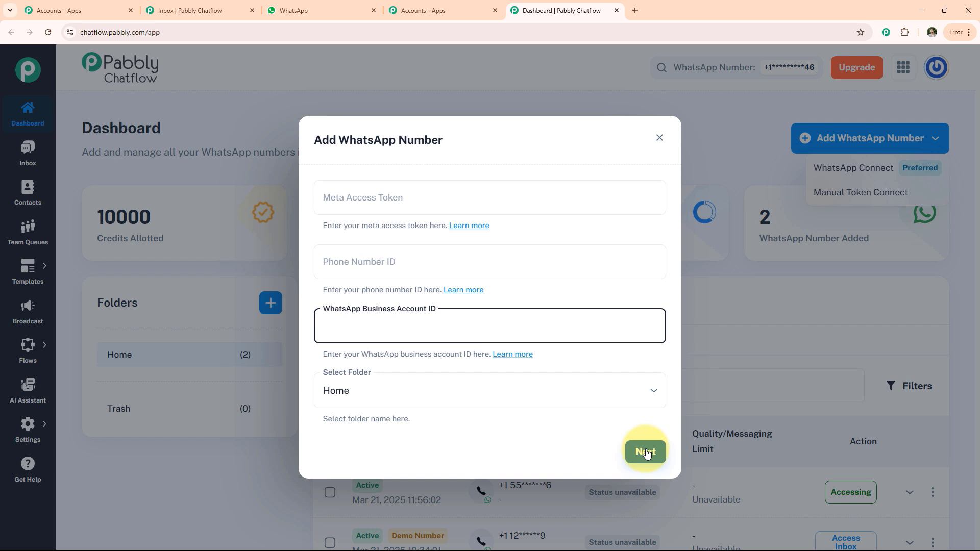
left_click(566, 491)
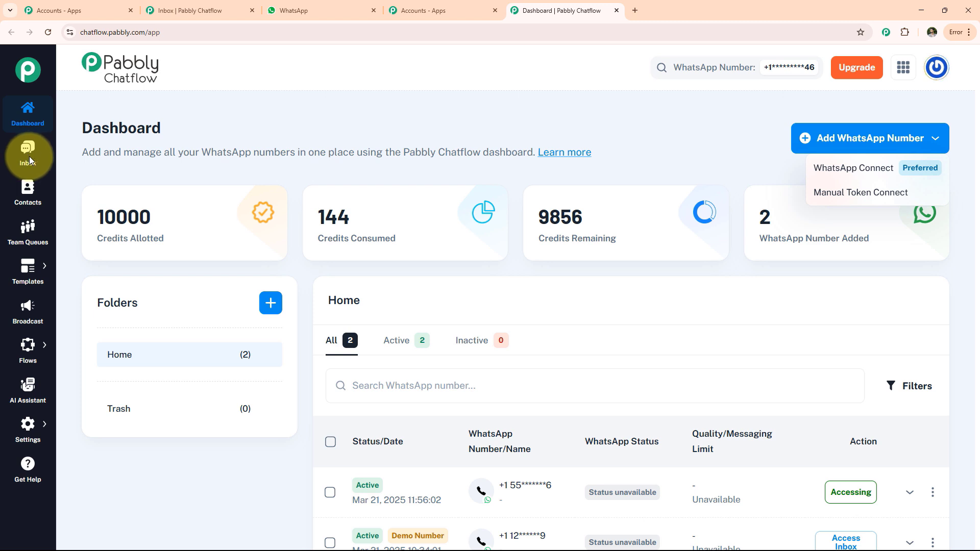
- Look through the Contacts page and the Team Queues page
left_click(28, 190)
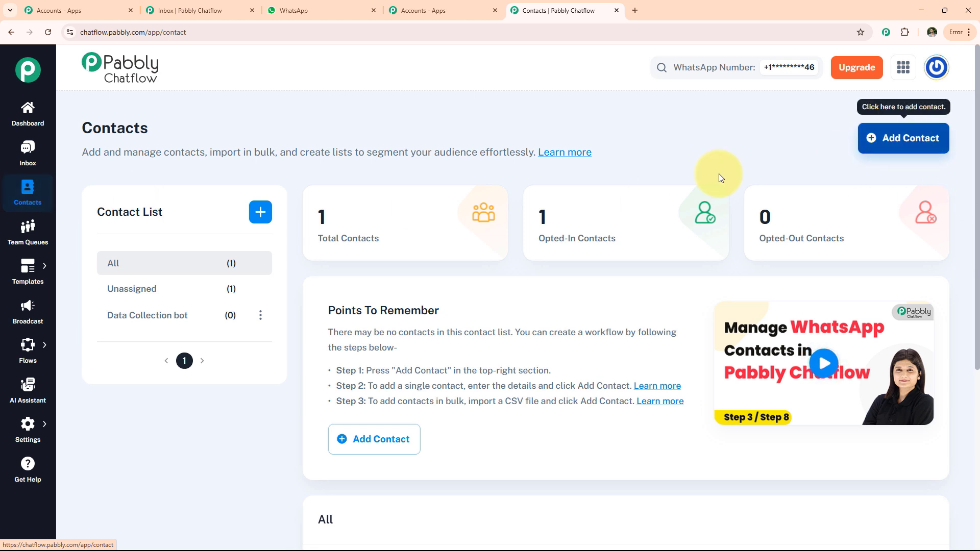
scroll(210, 230, "down", 4)
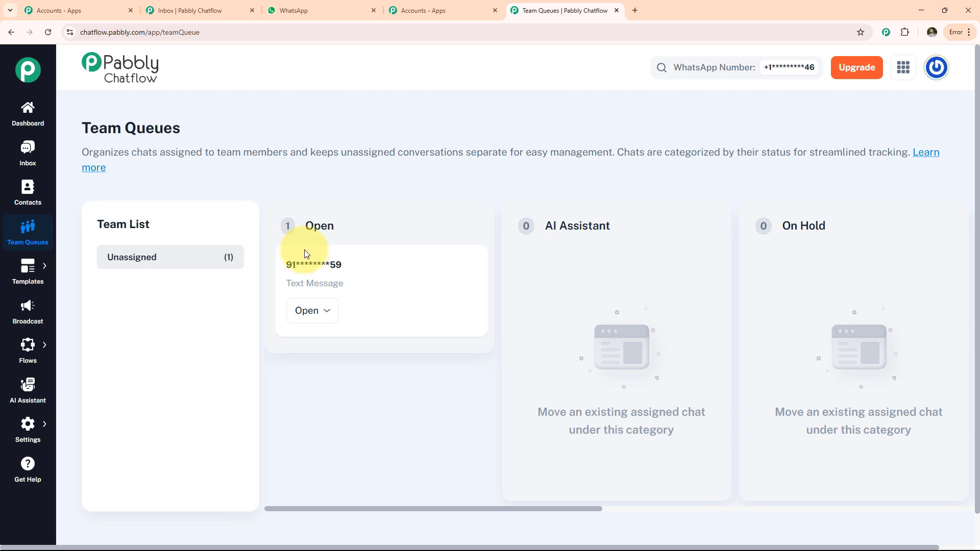
- Open a blank new message template form from the templates page and look through its fields
left_click(28, 270)
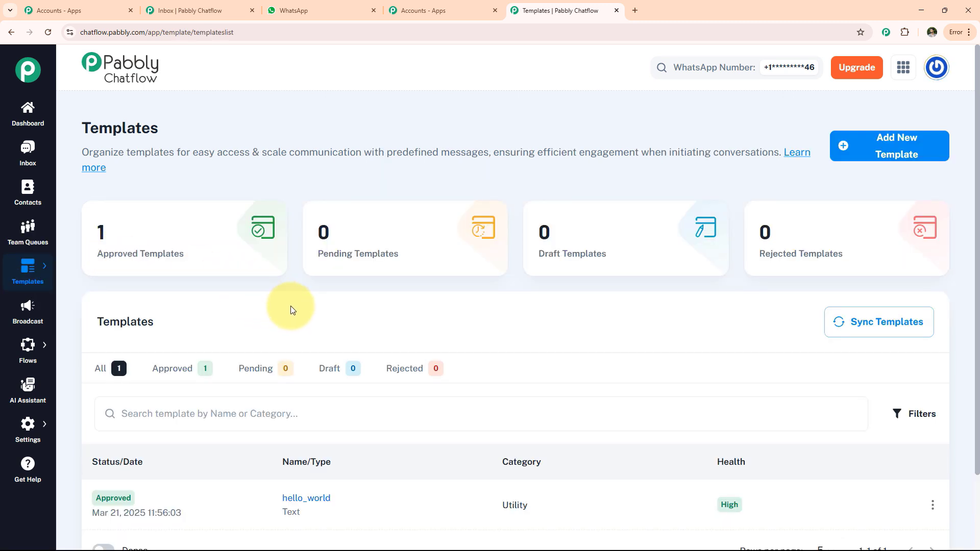
left_click(888, 148)
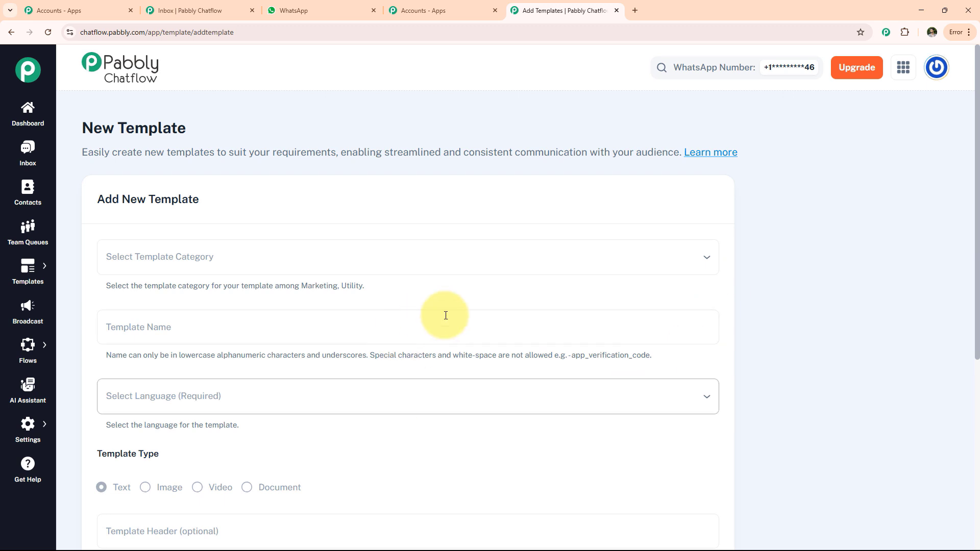
scroll(287, 394, "down", 6)
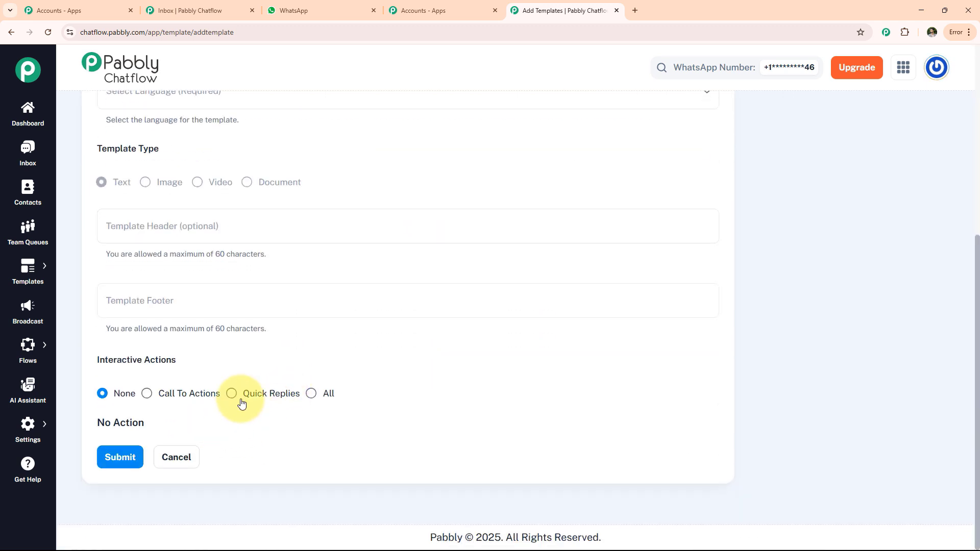
- Open a blank new WhatsApp broadcast form and look through its options
left_click(24, 323)
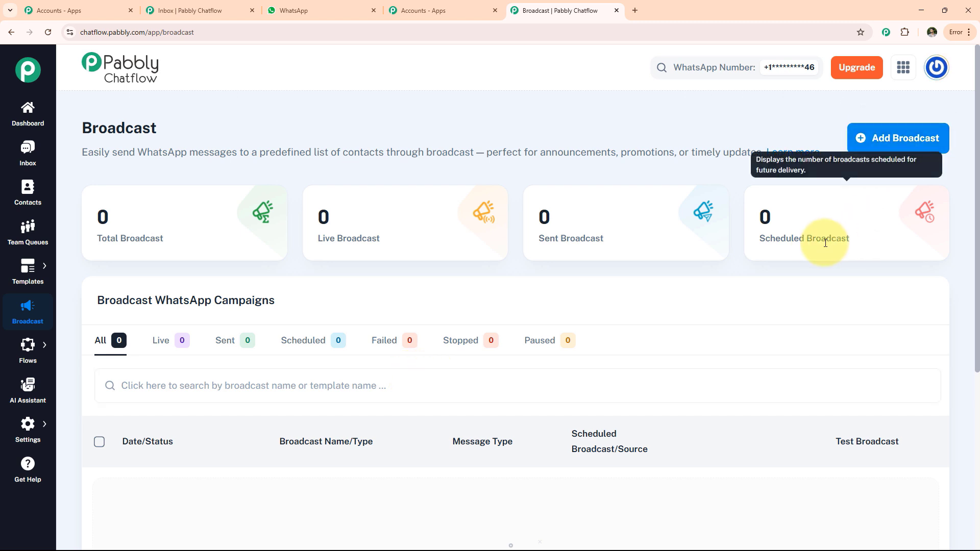
left_click(885, 146)
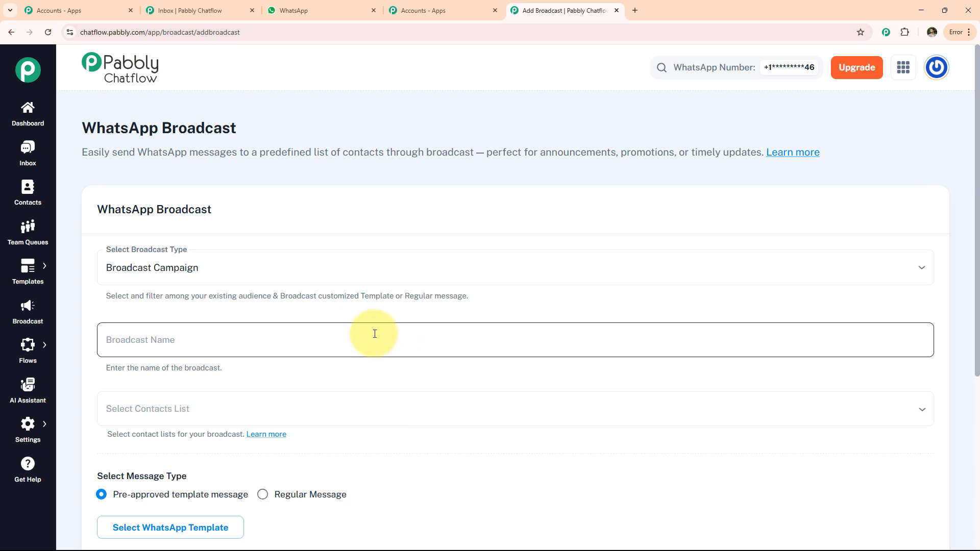
scroll(376, 343, "down", 5)
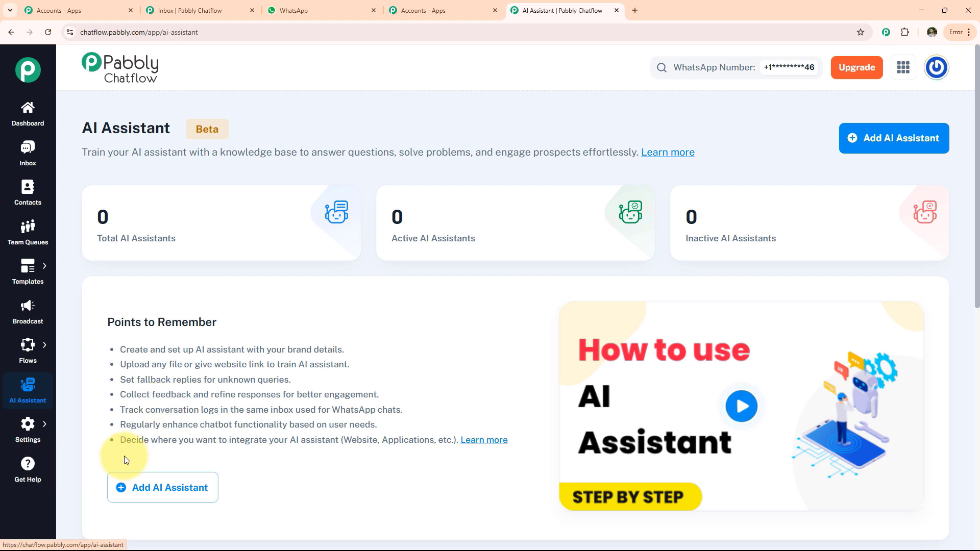
- Open the Flow Builder page and examine the flow totals and the list of existing flows with their statuses
mouse_move(35, 434)
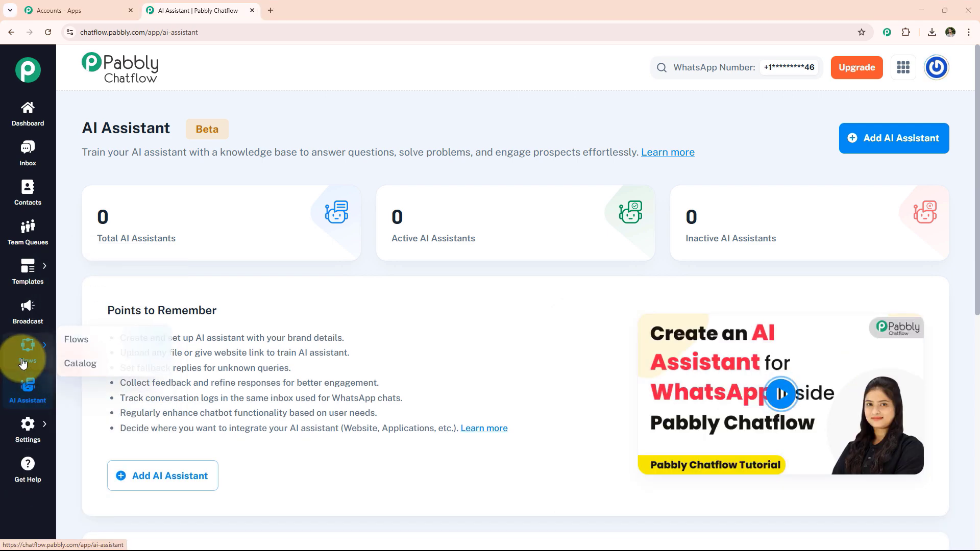
left_click(69, 339)
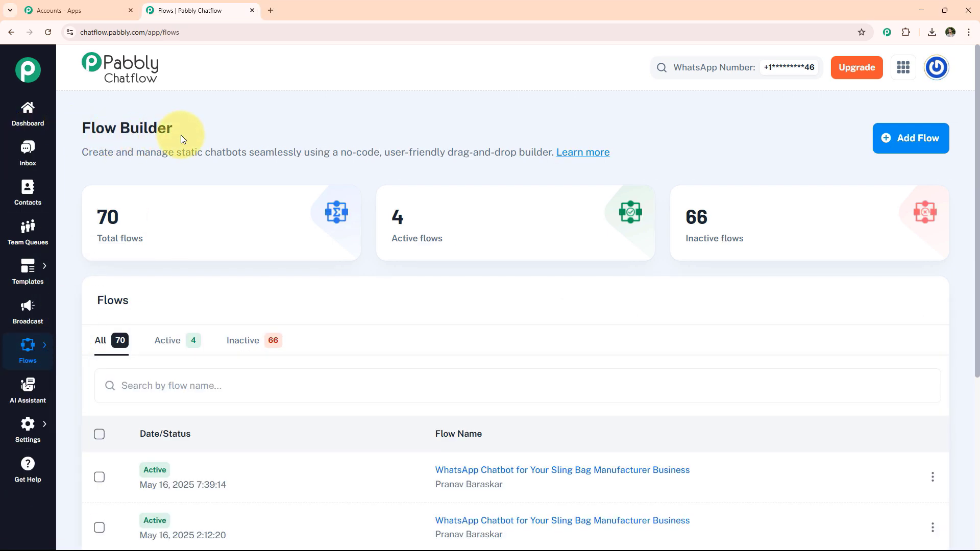
mouse_move(131, 250)
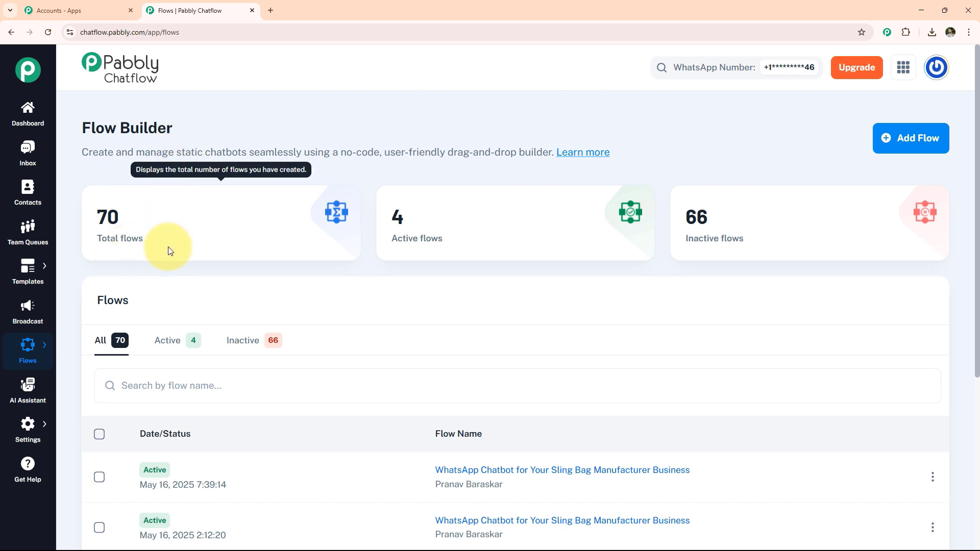
scroll(267, 394, "down", 2)
scroll(240, 440, "down", 3)
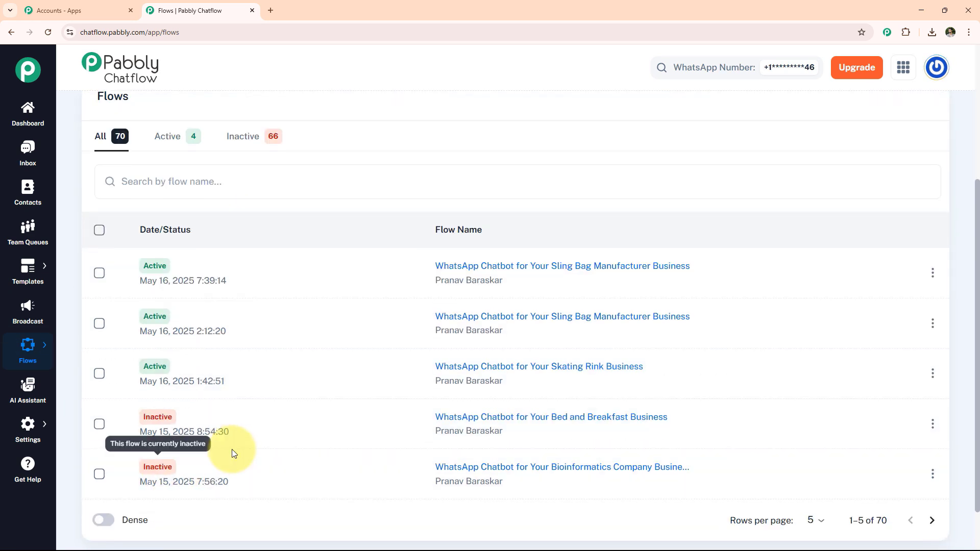
scroll(276, 448, "up", 5)
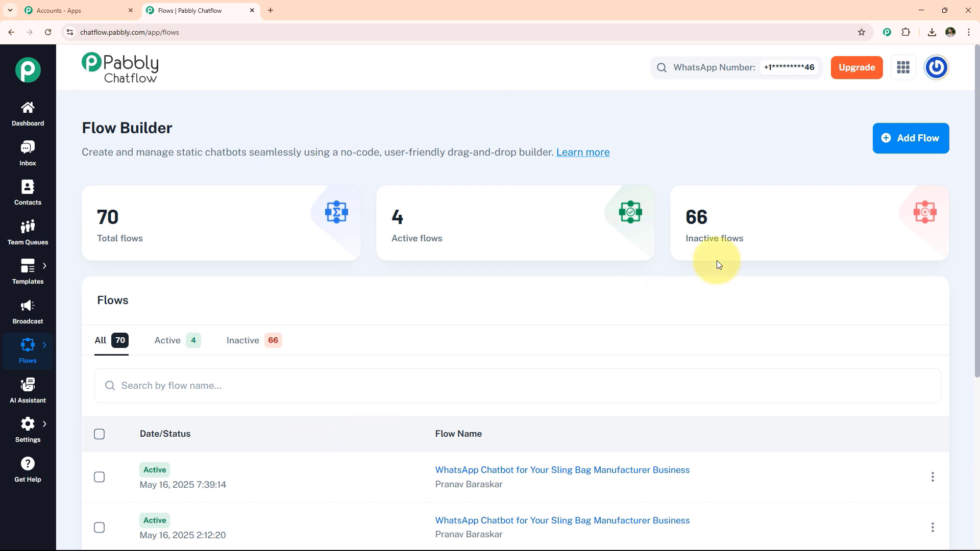
- Add a new flow and name it "WhatsApp Chatbot for Your Shawarma Restaurant Business"
left_click(906, 138)
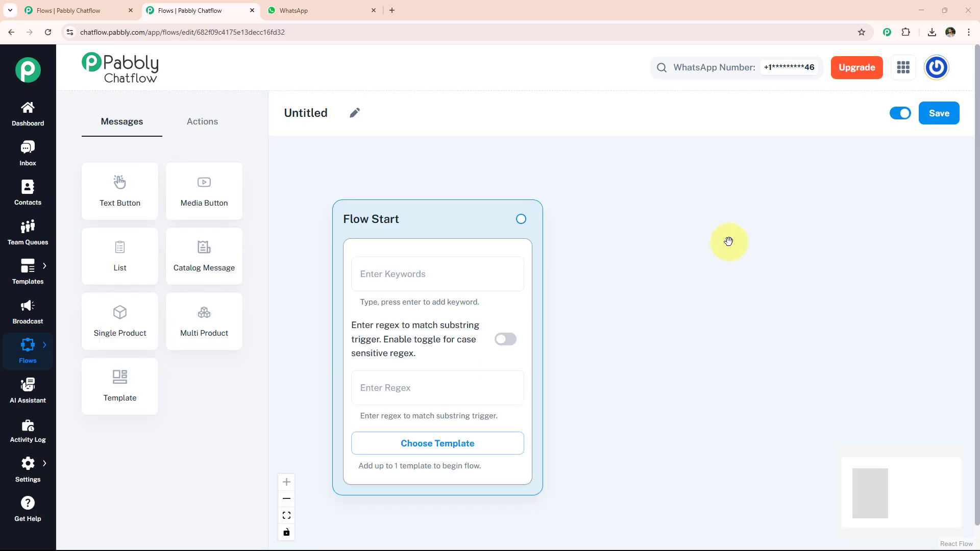
left_click(353, 113)
key("ctrl+a")
type("WhatsApp Chatbot for Your Shawarma Restaurant Business")
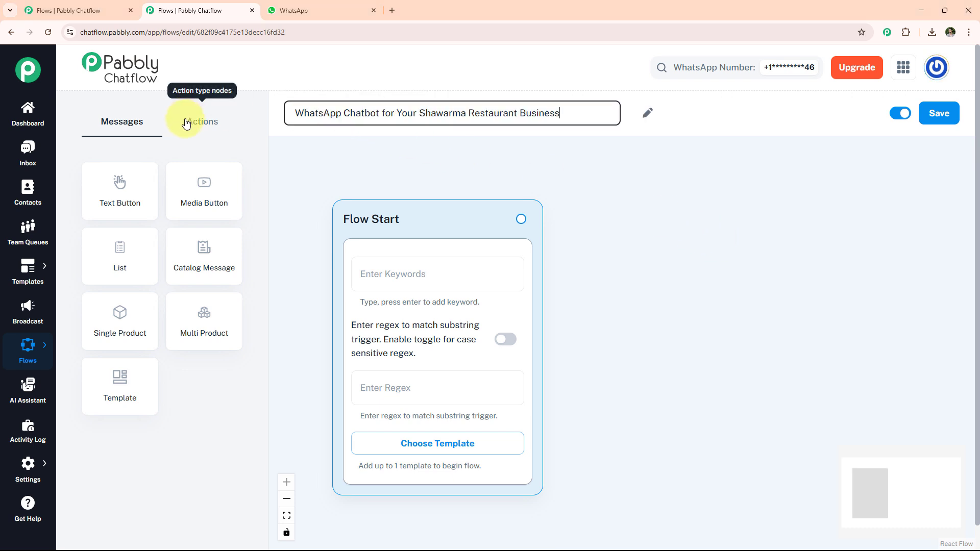
- Set the Flow Start node's trigger regex to [\s\S]+
left_click(280, 144)
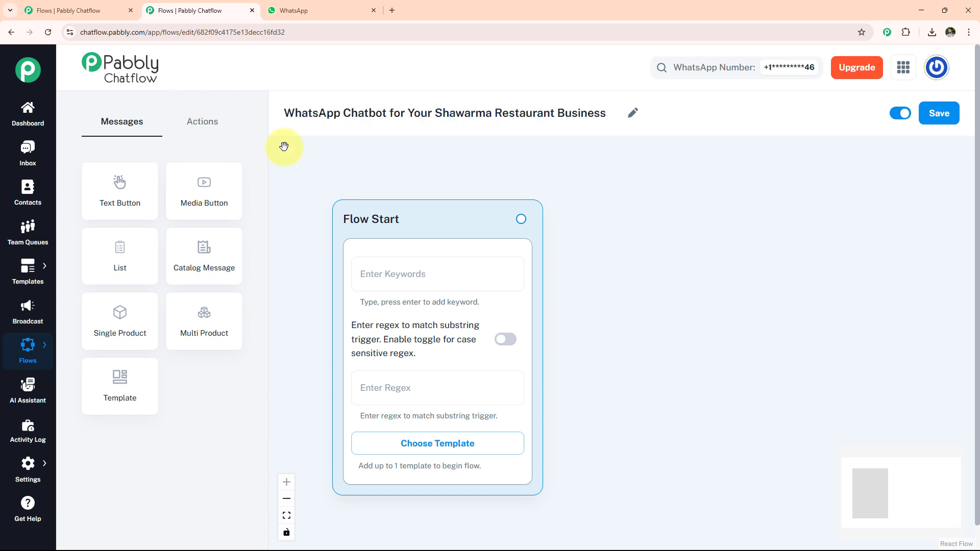
left_click(202, 129)
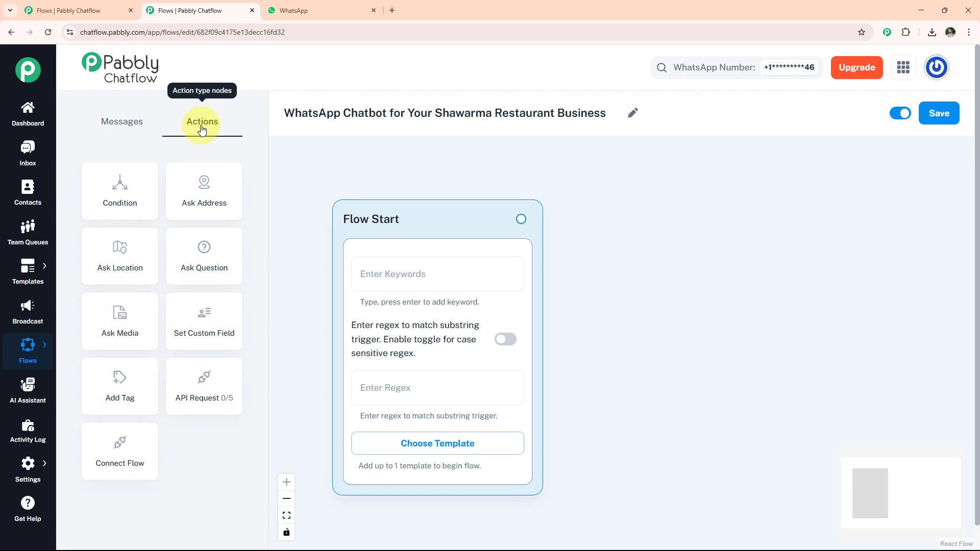
left_click(400, 392)
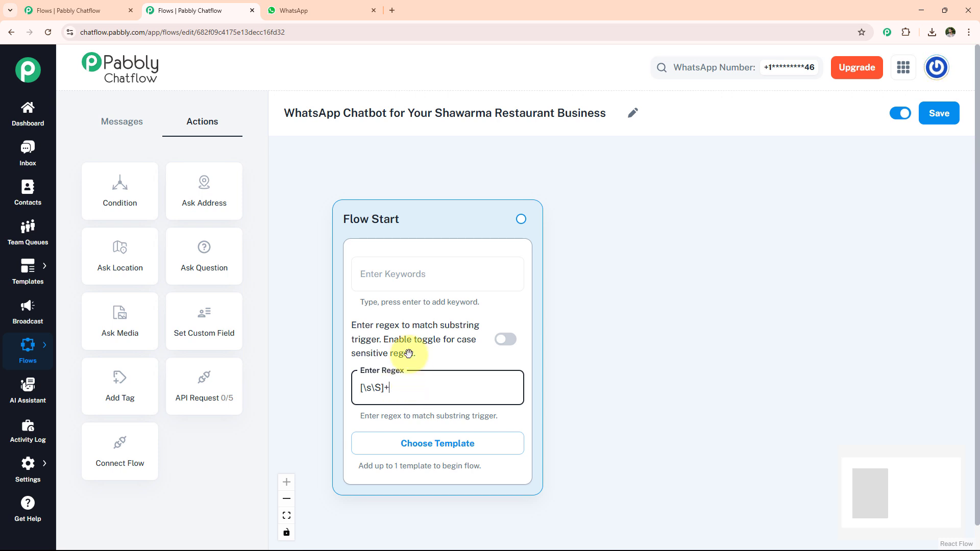
left_click(435, 445)
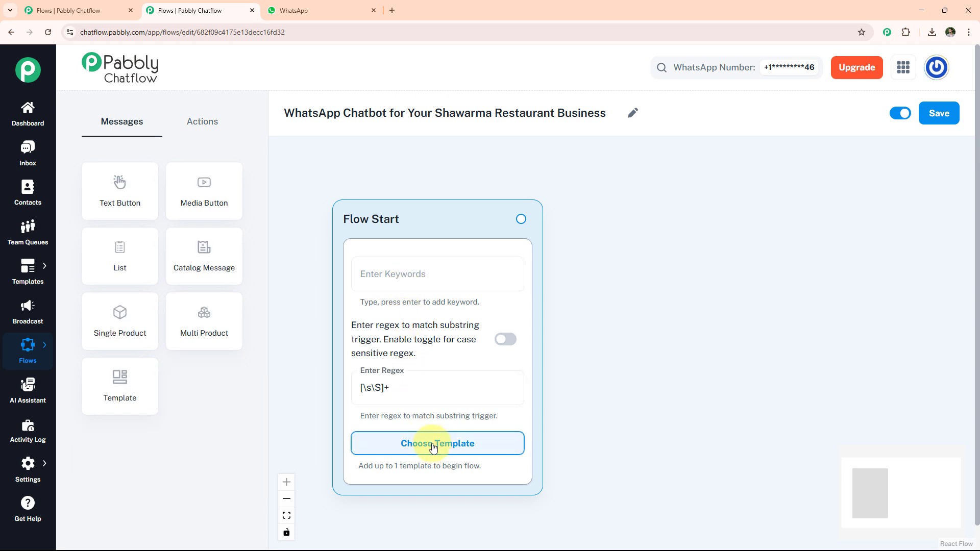
- Add a Text Button node with the welcome text "Hello! Welcome to *SpiceWrap Shawarma*! We serve the tastiest shawarmas in town. What would you like to do today?"
left_click_drag(124, 216, 615, 253)
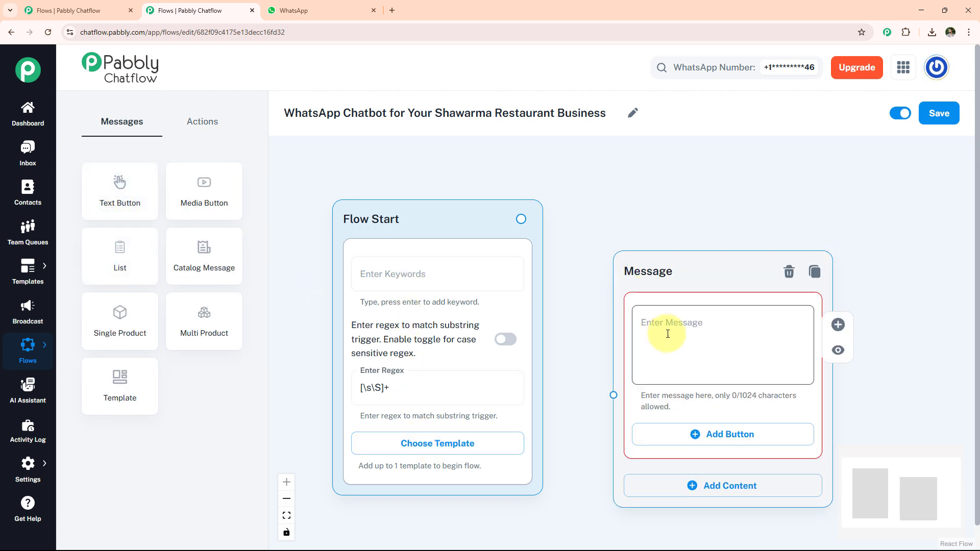
left_click(668, 334)
key("ctrl+v")
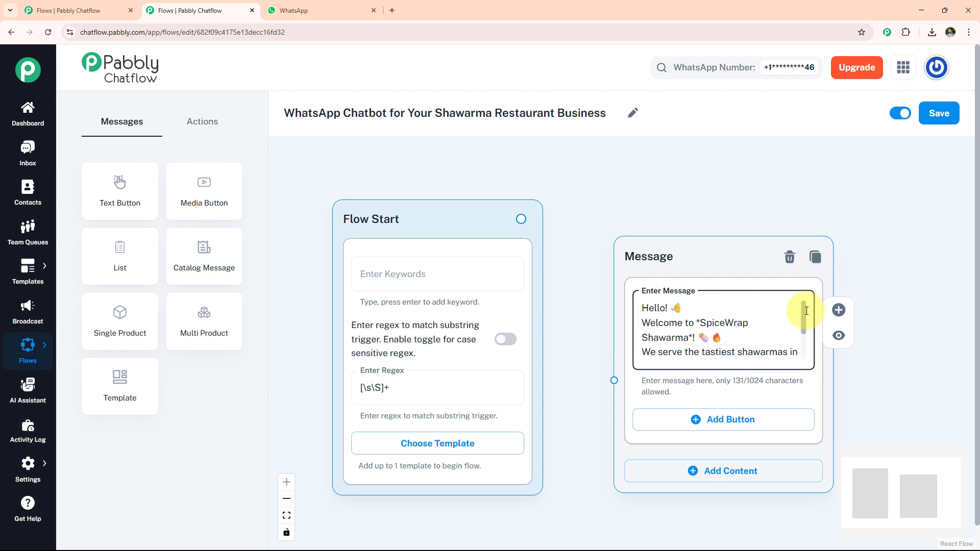
left_click_drag(806, 320, 805, 352)
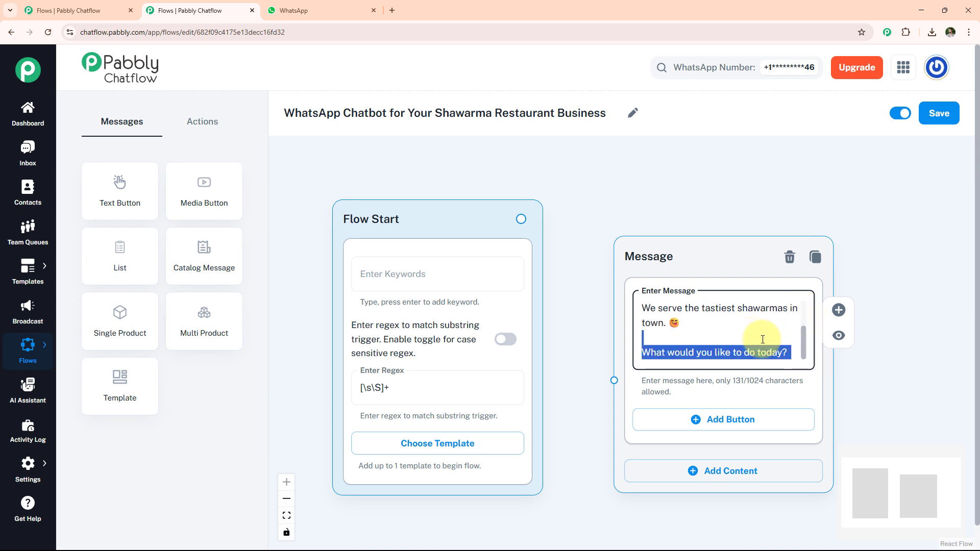
left_click(779, 400)
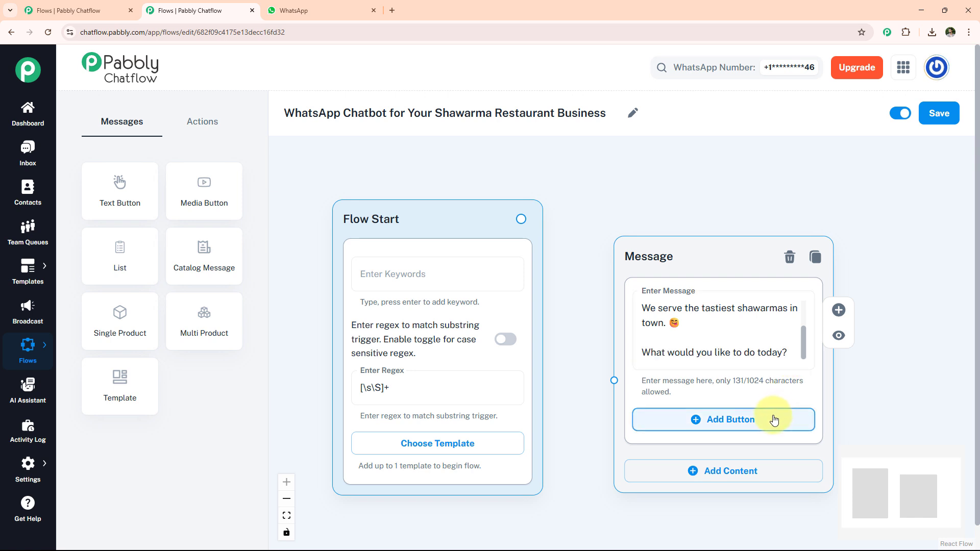
- Add "View Menu" and "Place Order" buttons to the welcome message and connect Flow Start to it
left_click(774, 420)
type("📋 View Menu")
left_click(732, 495)
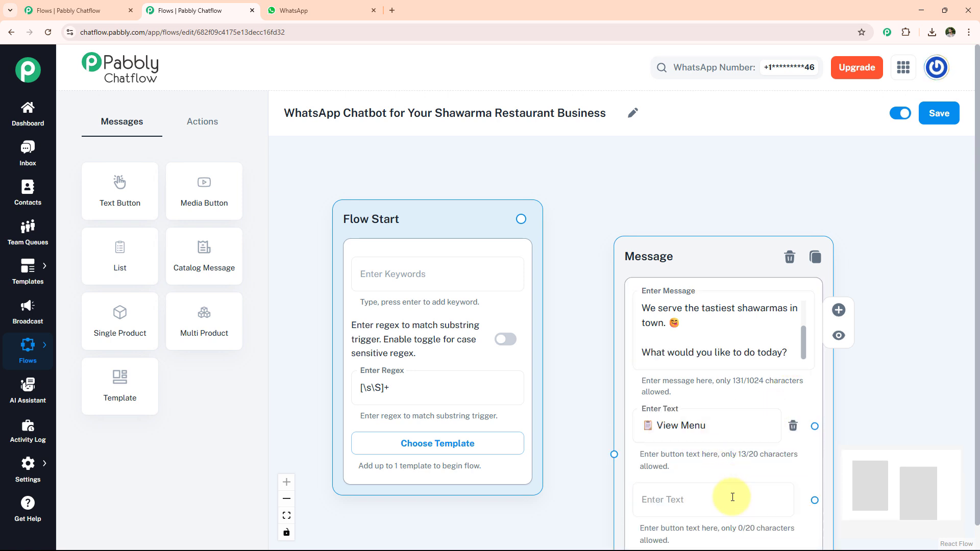
type("🛒 Place Order")
left_click_drag(521, 219, 614, 455)
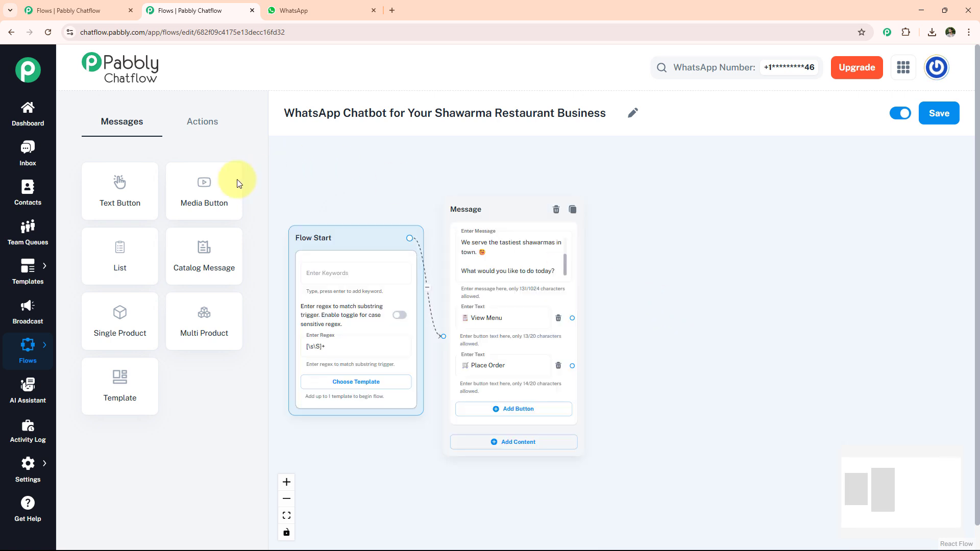
- Add a Media Button node with image 1cf6a920-a589-4800-9fd5-e575ade35aaa, the caption "Classic Chicken Shawarma - ₹150" and an "Order Now" button
left_click_drag(234, 180, 649, 206)
left_click(717, 346)
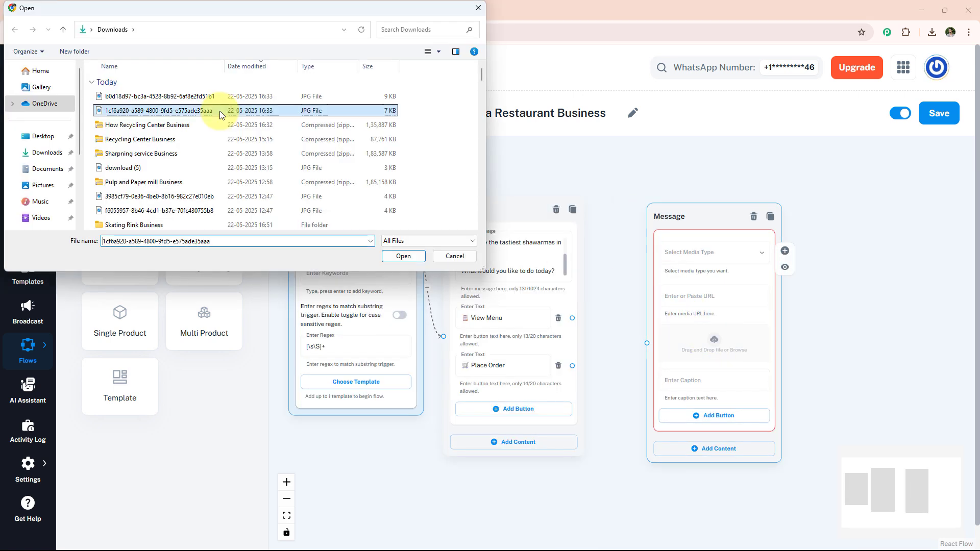
left_click(219, 110)
left_click(409, 257)
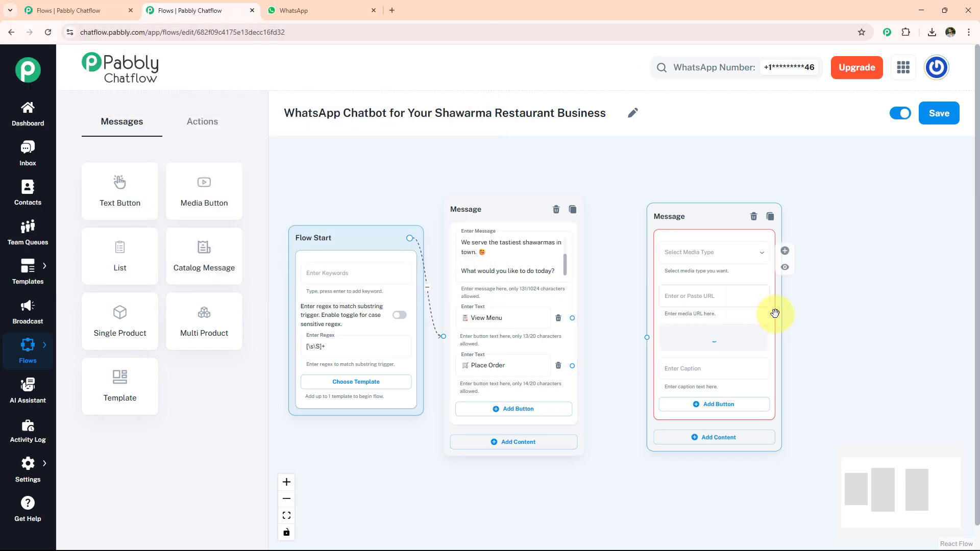
left_click(708, 467)
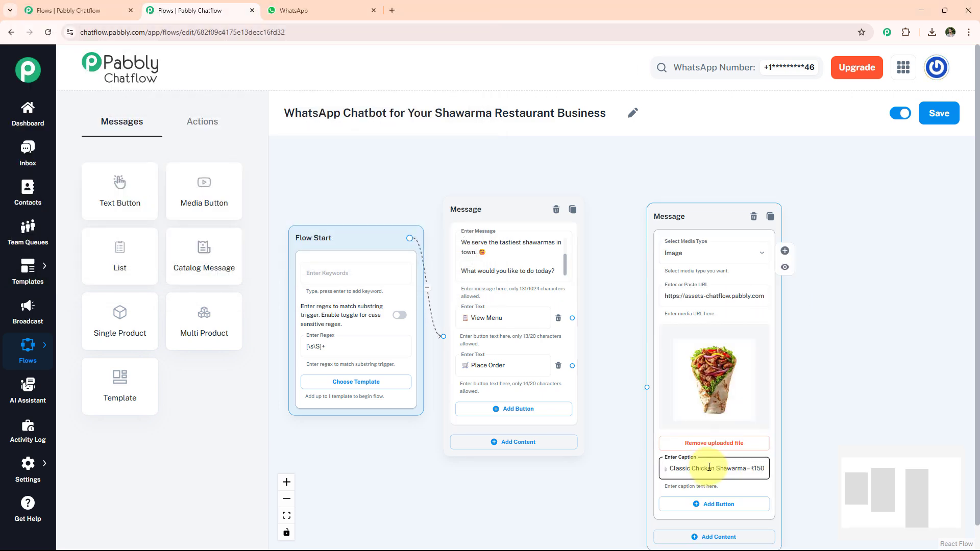
left_click(715, 504)
type("Order Now")
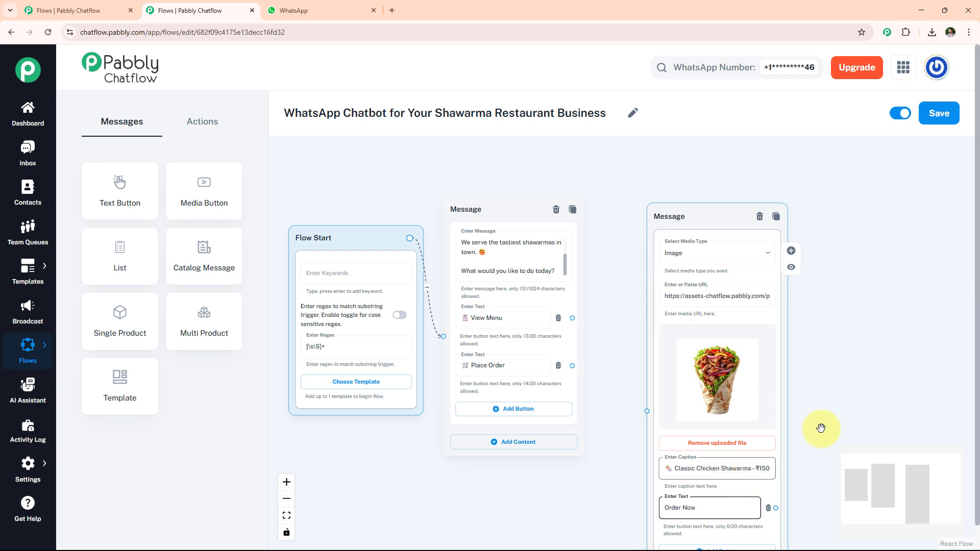
- Add a second media block to the menu message with the sliced wrap image, caption "Veggie Delight Shawarma - ₹130" and an "Order Now" button
scroll(797, 393, "down", 5)
left_click(702, 328)
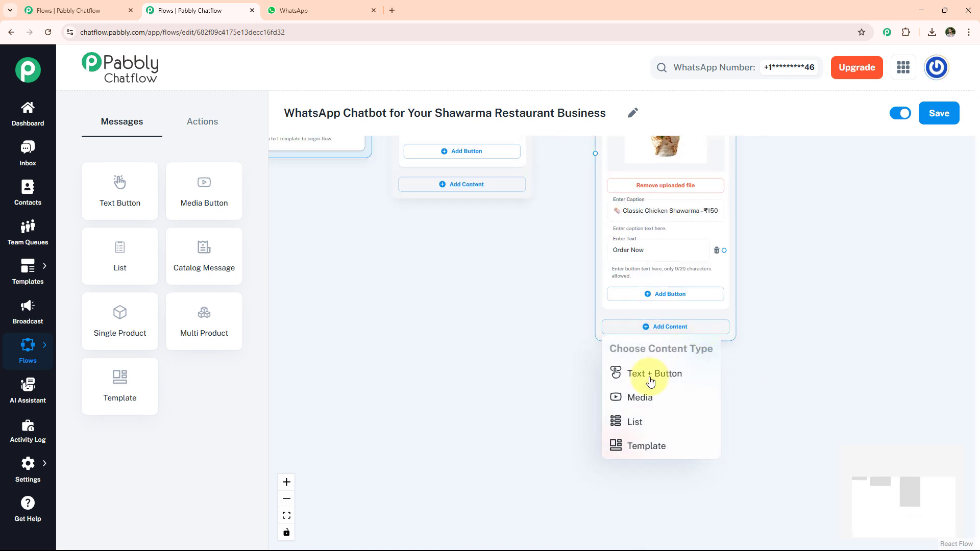
left_click(649, 396)
left_click(666, 433)
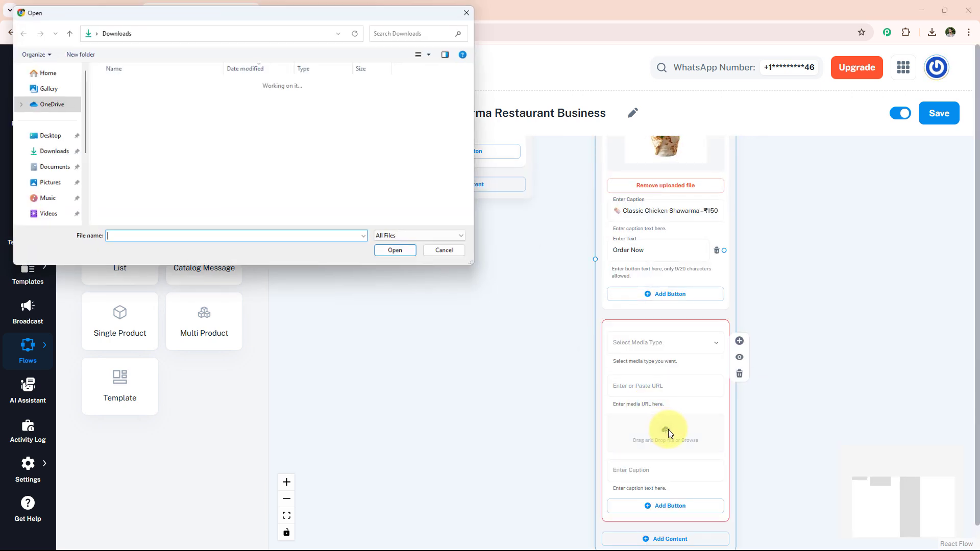
left_click(402, 257)
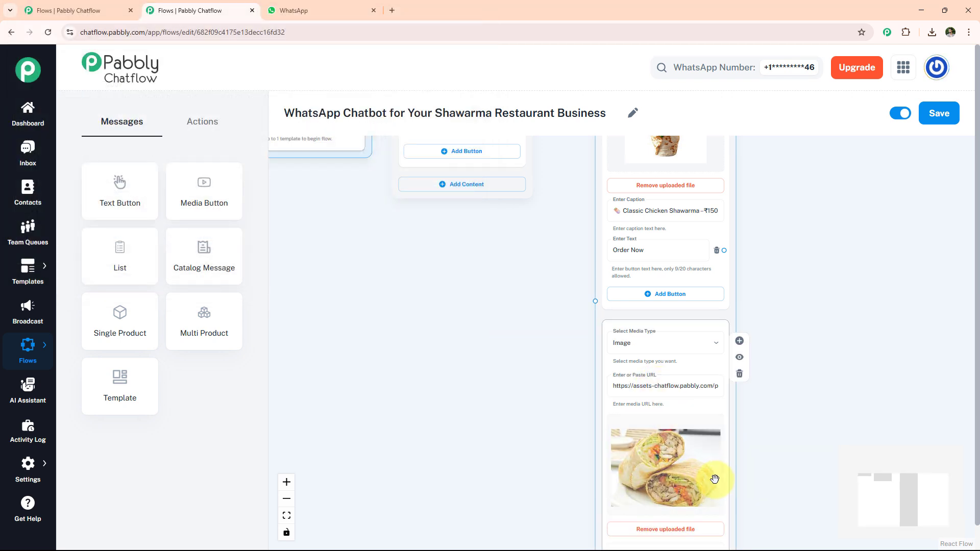
left_click_drag(717, 480, 722, 371)
left_click(663, 415)
type("🌯 Veggie Delight Shawarma – ₹130")
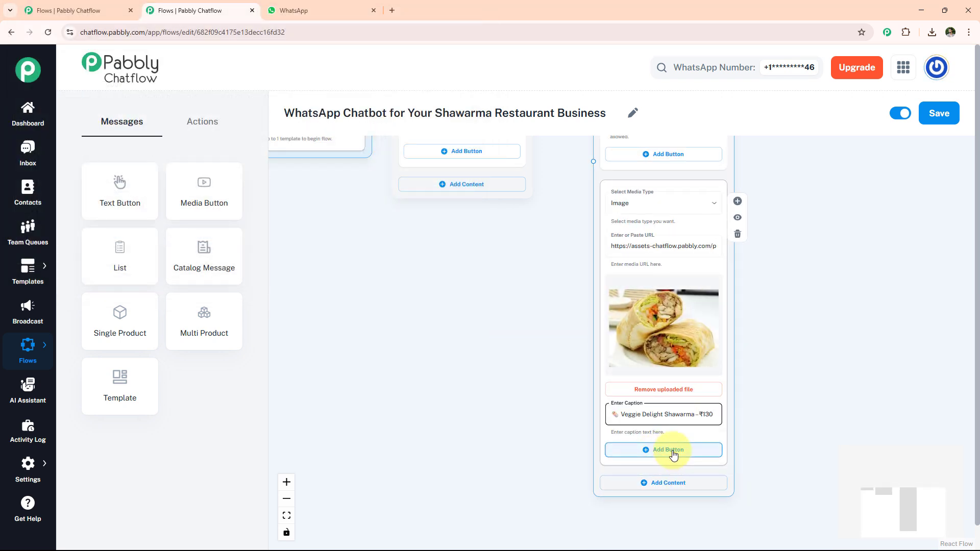
left_click(673, 452)
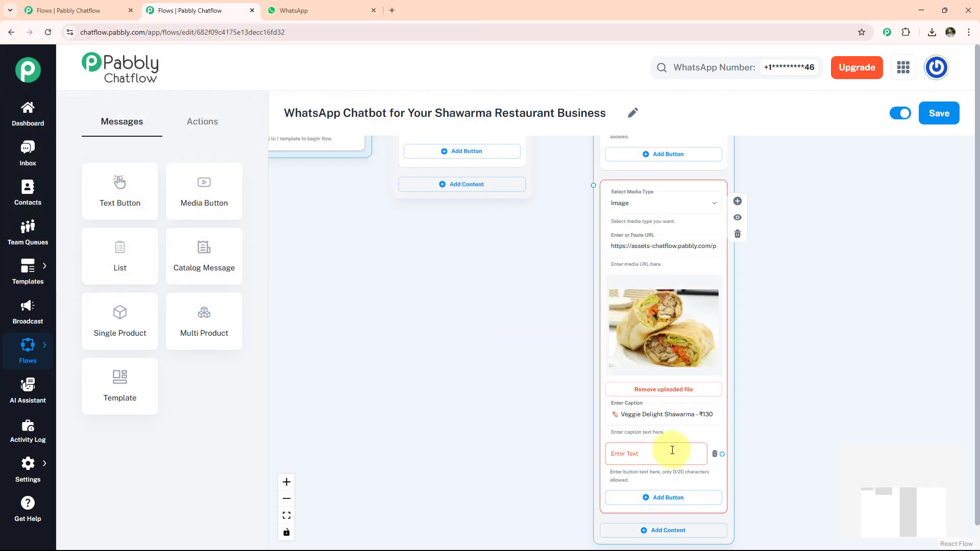
left_click(616, 455)
type("Order Now")
- Save the flow and connect the View Menu button to the message with the two shawarma images
left_click(940, 114)
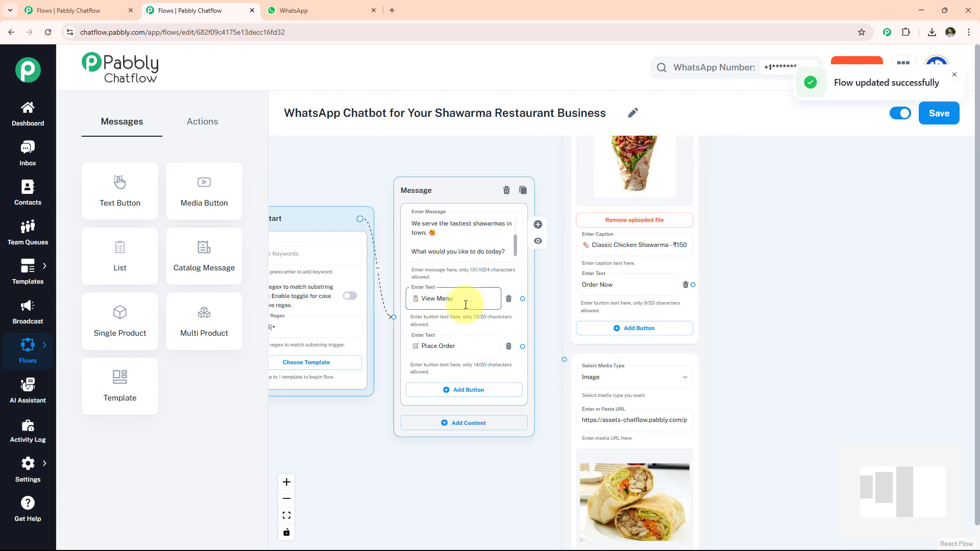
left_click_drag(523, 299, 564, 359)
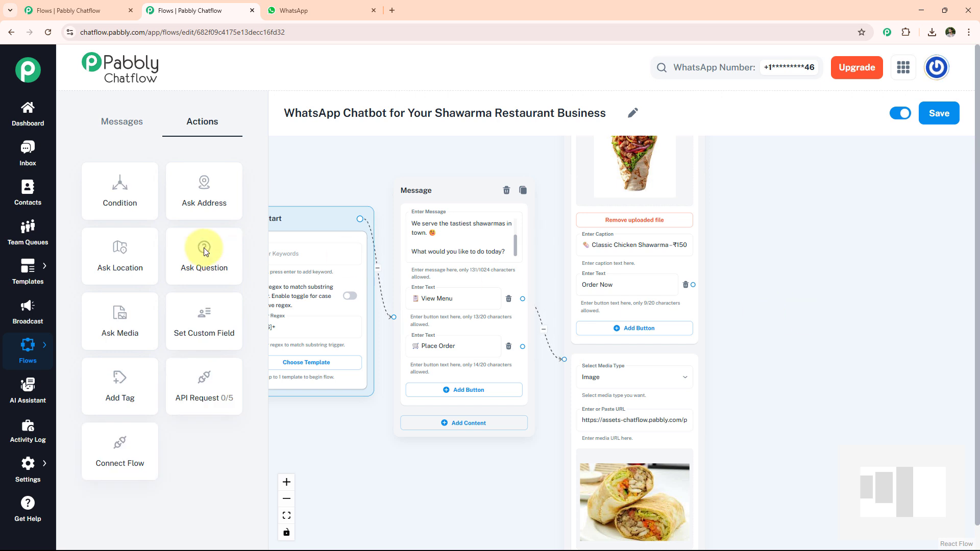
- Add an Ask Question node with "Great! Let's place your takeaway order. What would you like to order?", storing the reply in the Order field as Text
left_click_drag(201, 247, 757, 220)
left_click(780, 272)
key("ctrl+v")
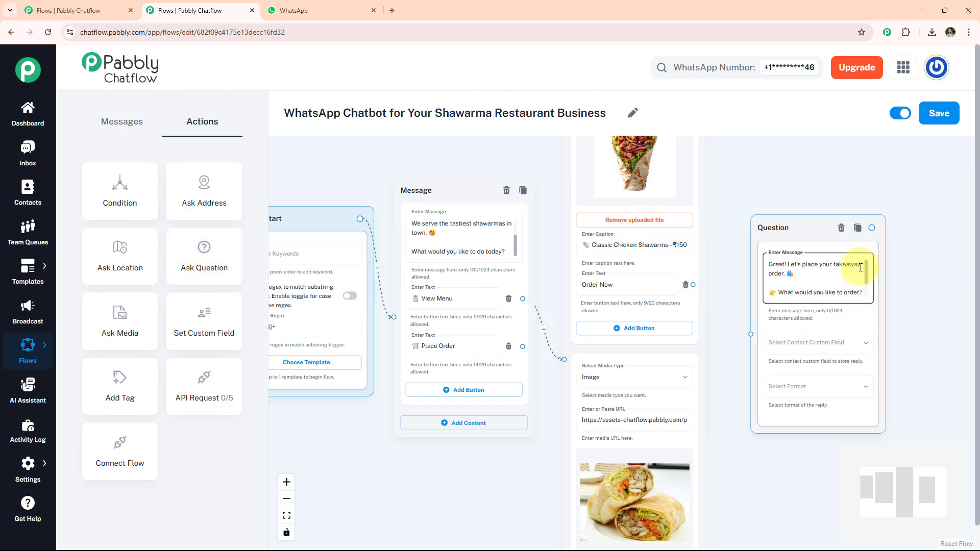
left_click(827, 343)
left_click(777, 111)
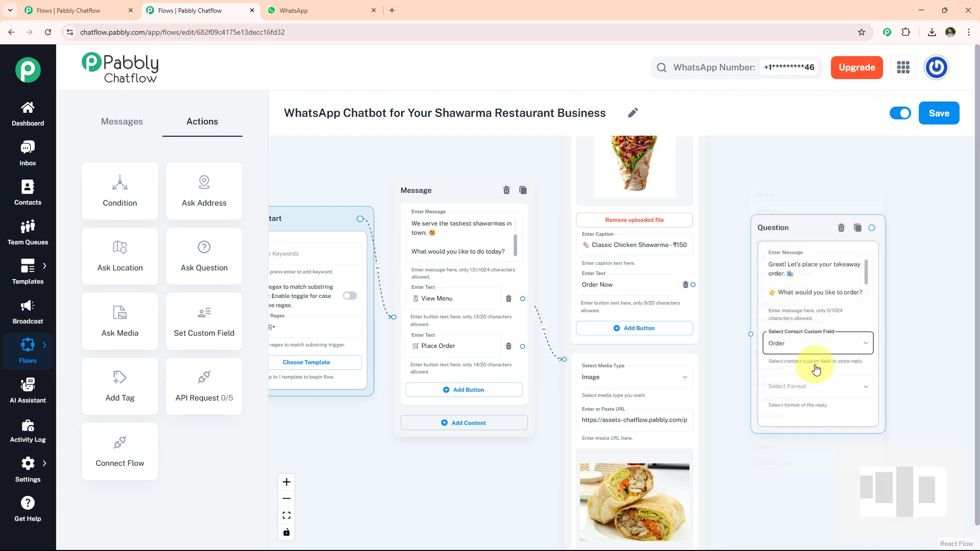
left_click(801, 391)
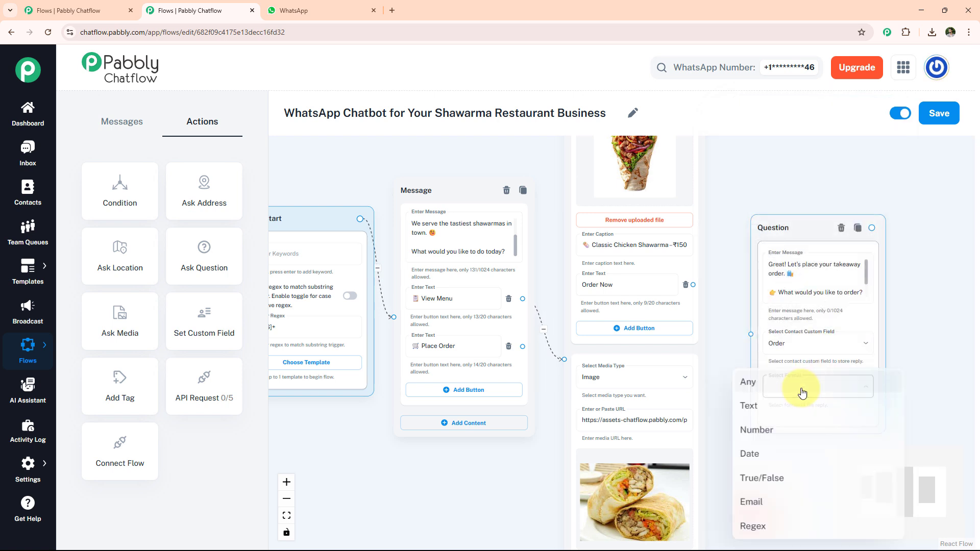
left_click(779, 411)
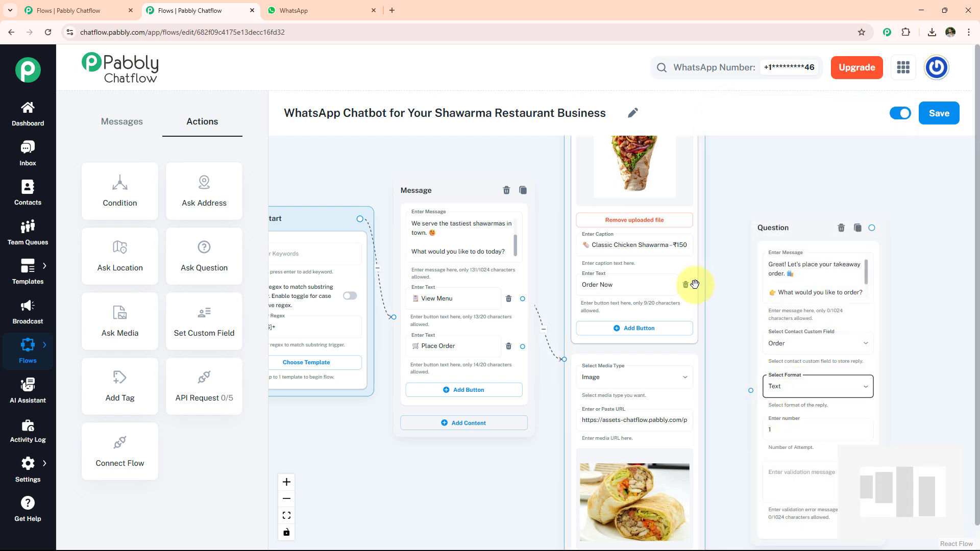
- Connect both Order Now buttons and the welcome message's Place Order button to the order question
left_click_drag(744, 468, 721, 301)
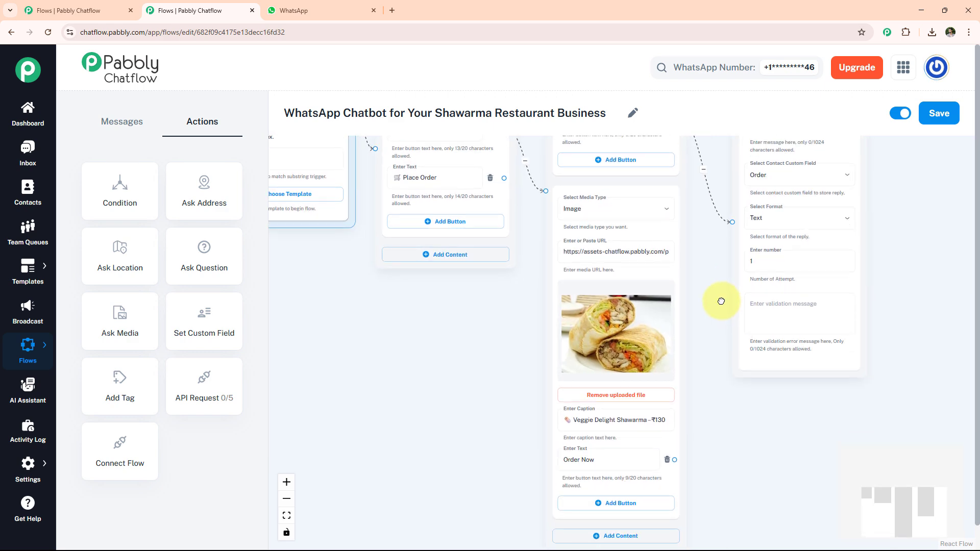
left_click_drag(675, 460, 733, 223)
left_click_drag(709, 255, 713, 351)
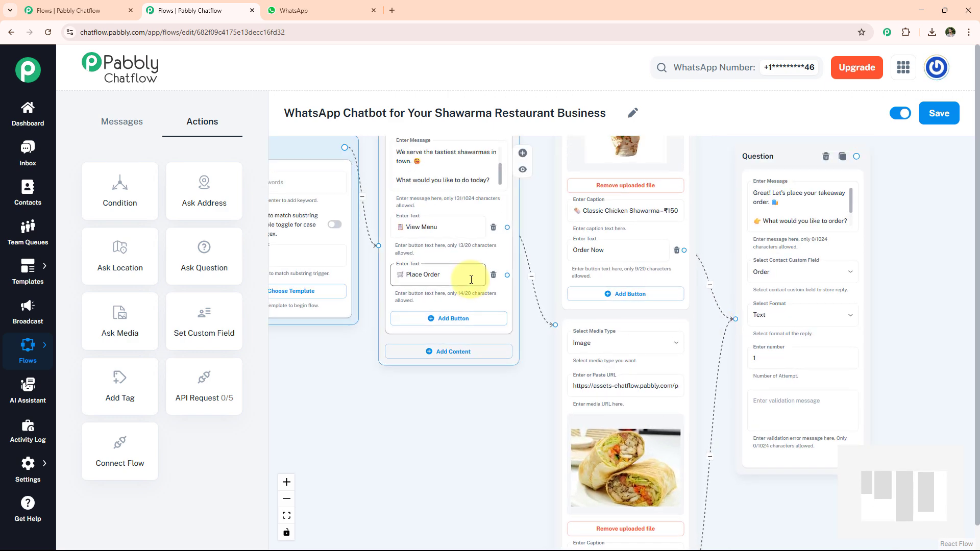
mouse_move(507, 275)
left_mouse_down()
mouse_move(564, 276)
mouse_move(566, 291)
mouse_move(734, 319)
left_mouse_up()
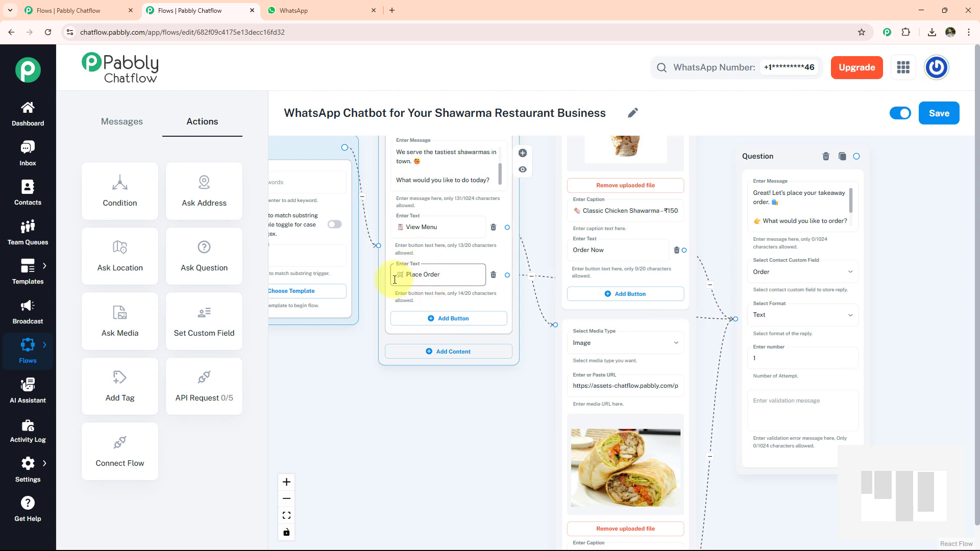
- Add another Ask Question node beside the order question with the message "Awesome! Please share your *Full Name*"
left_click_drag(934, 243, 747, 249)
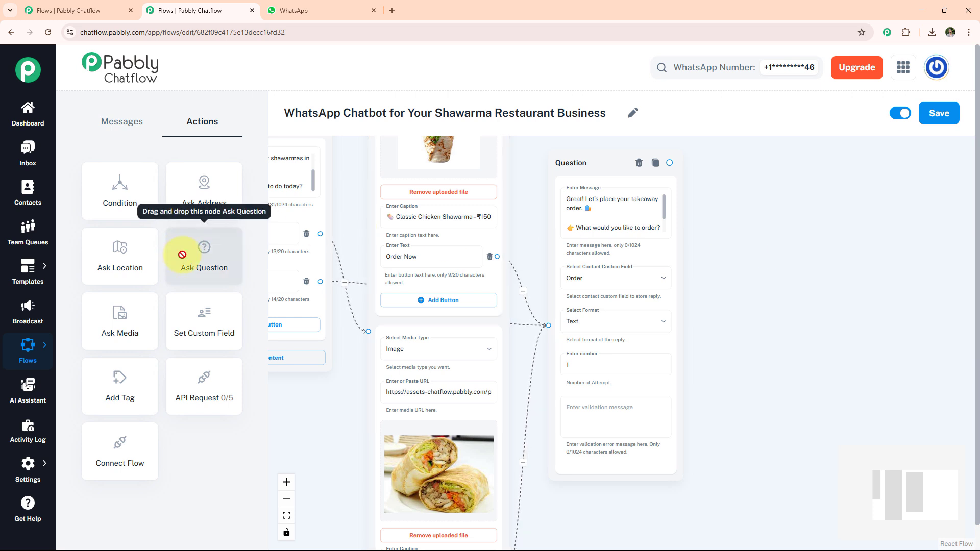
left_click_drag(184, 252, 720, 225)
left_click(752, 269)
type("Awesome! Please share your *Full Name*")
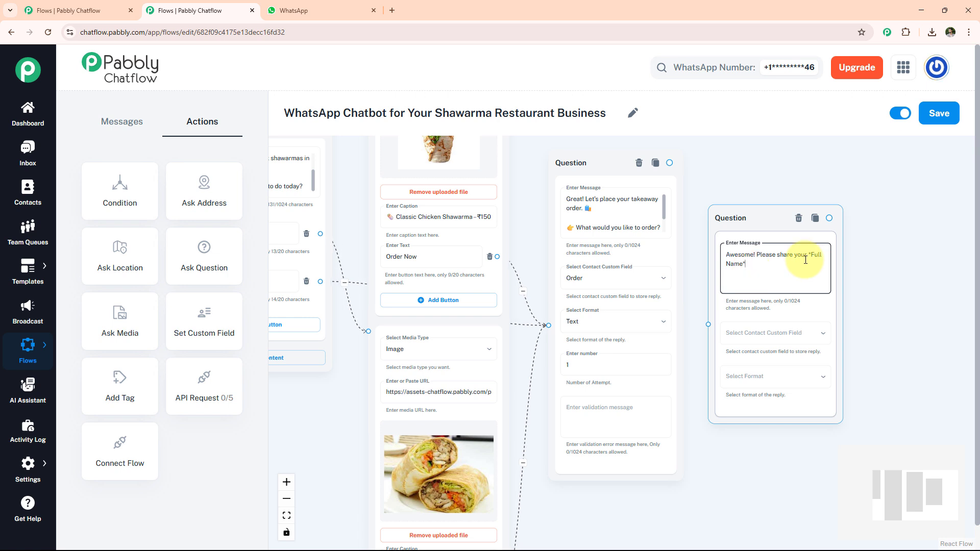
scroll(809, 258, "up", 1)
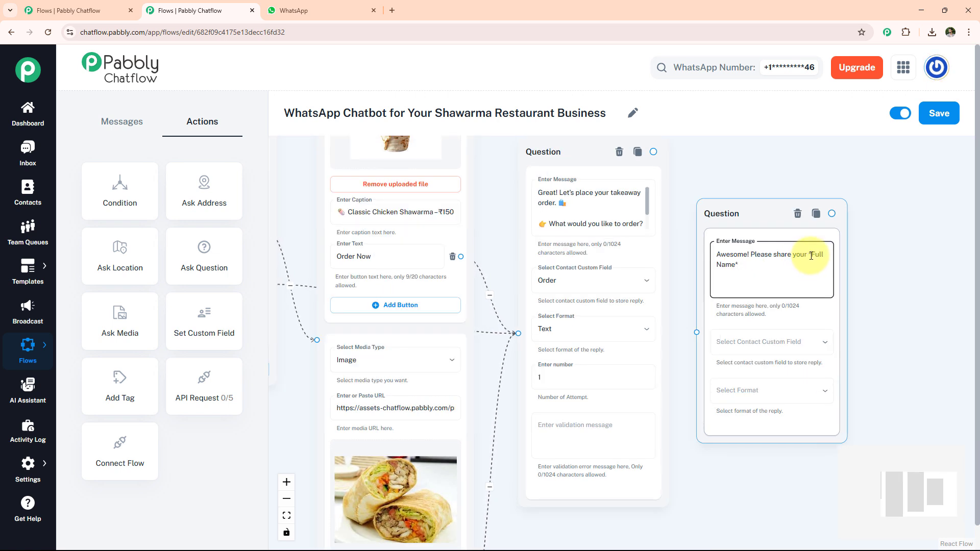
- Store the name reply in the Fullname field as Text, connect the order question to this node and save the flow
left_click(771, 349)
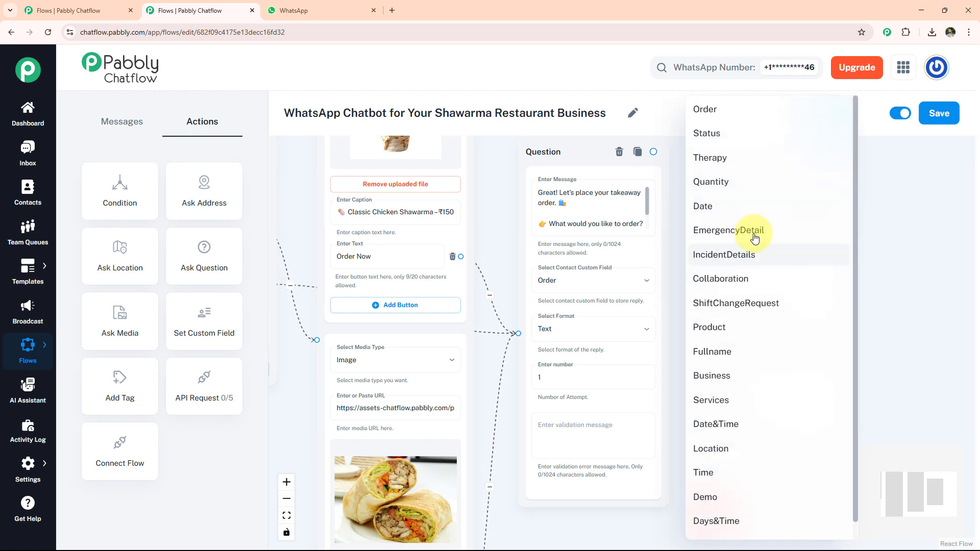
left_click(730, 351)
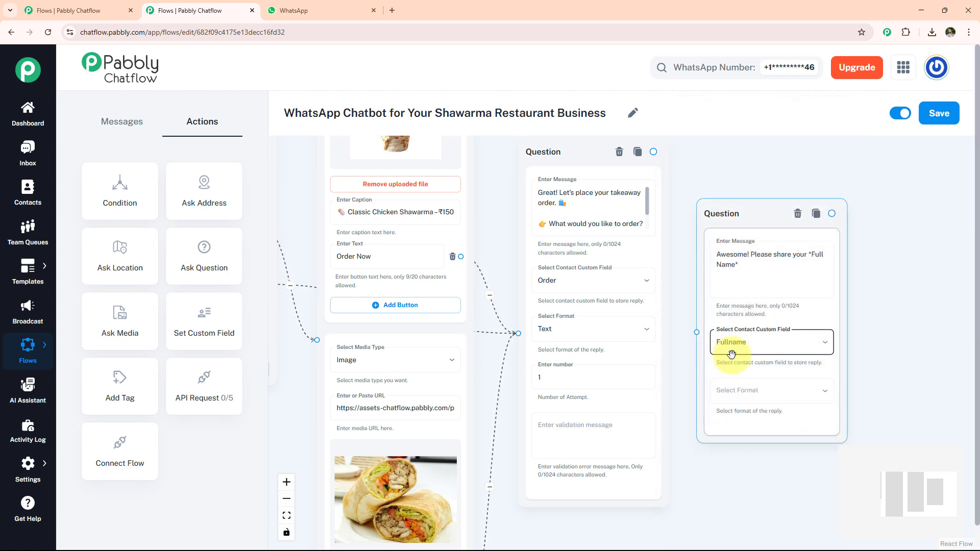
left_click(728, 392)
left_click(735, 403)
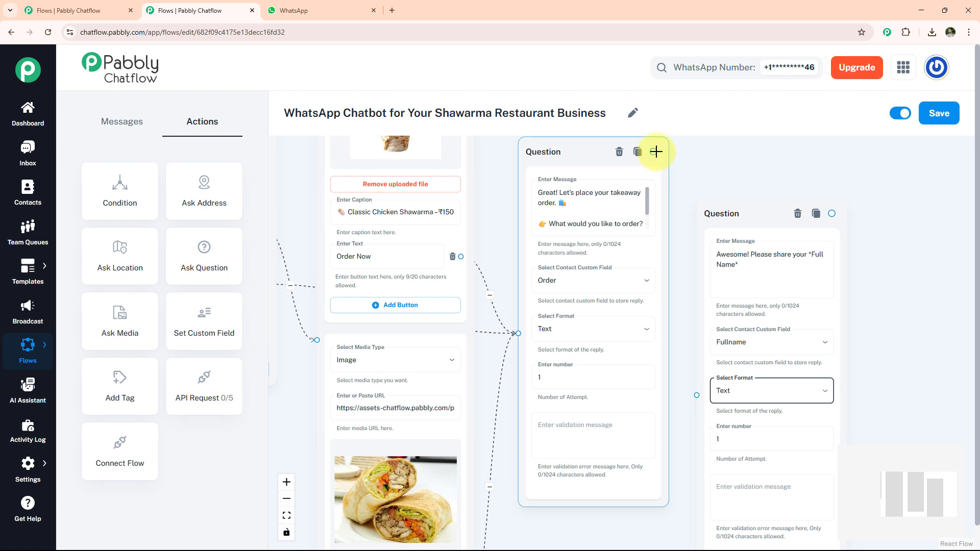
left_click_drag(653, 151, 697, 406)
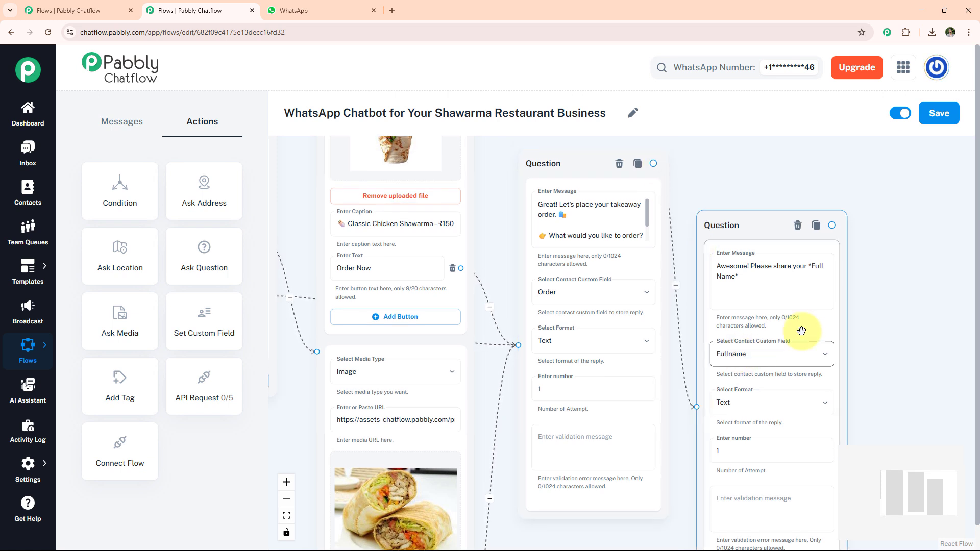
left_click(935, 117)
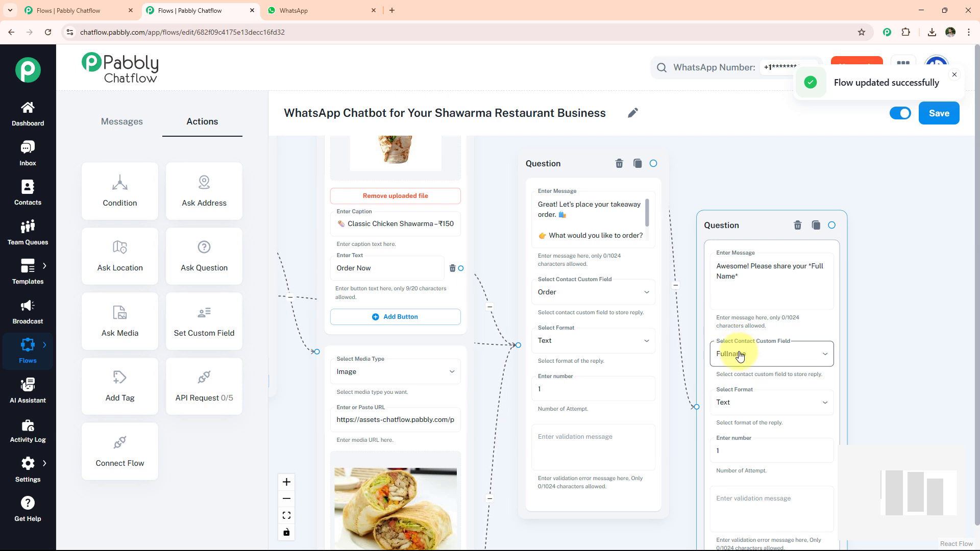
- Open the Contact Custom Fields settings and add a new field row named xyz below the Business field
mouse_move(28, 465)
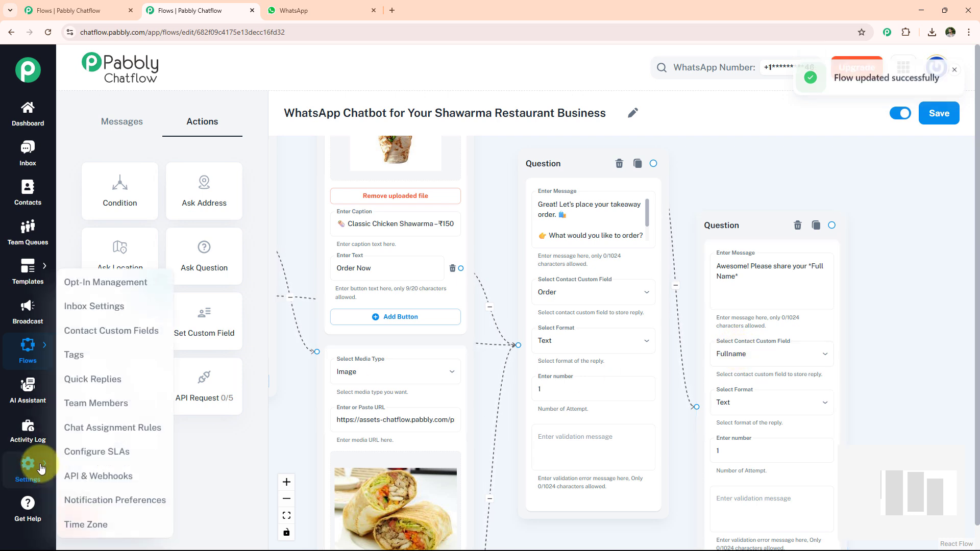
left_click(108, 331)
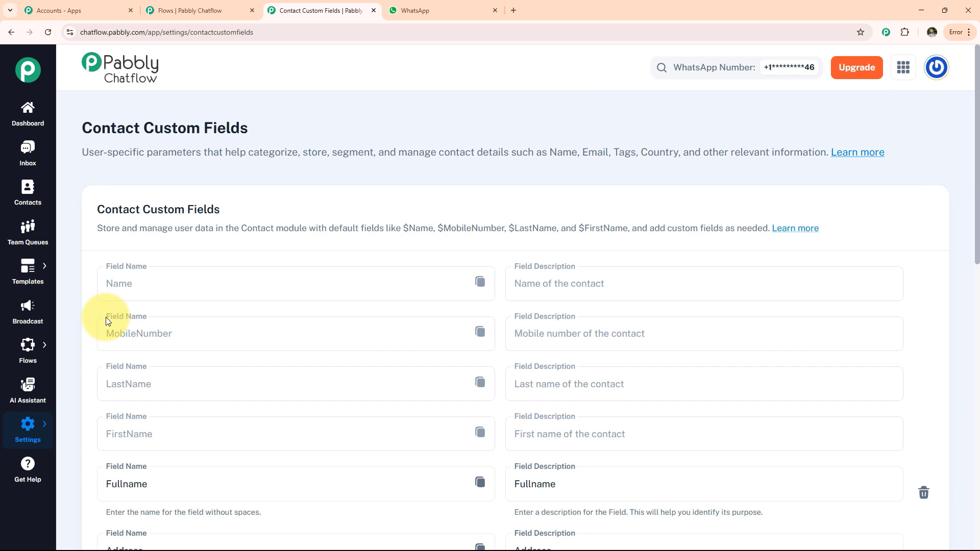
scroll(124, 339, "down", 4)
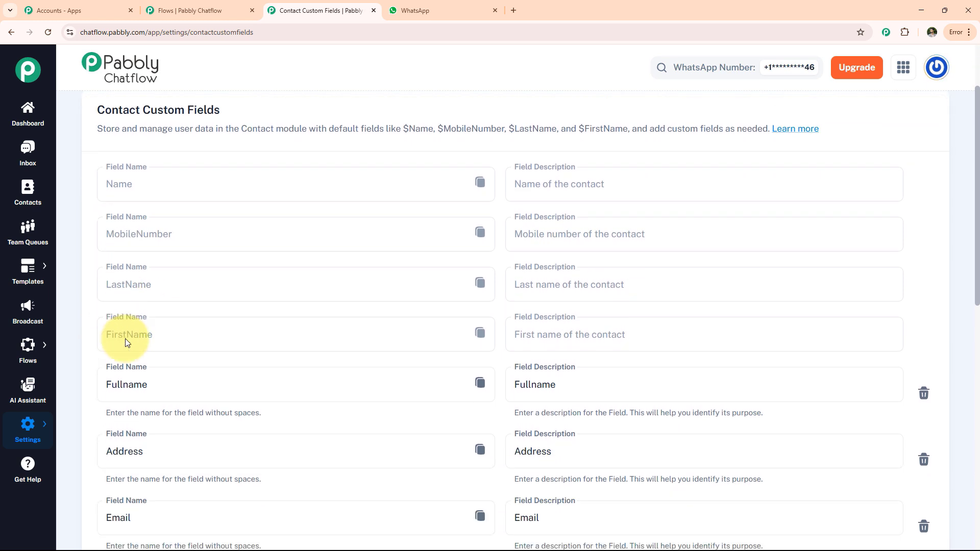
scroll(153, 396, "down", 3)
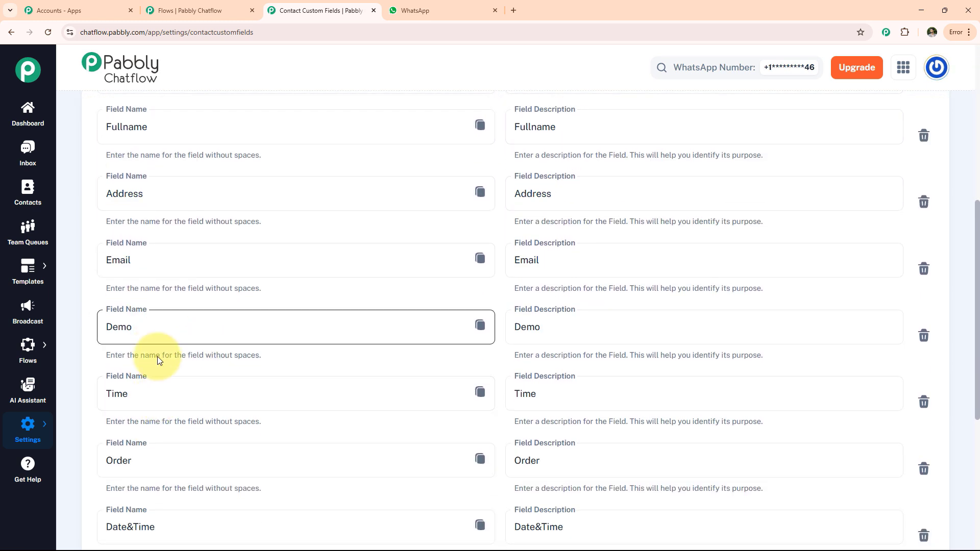
scroll(192, 417, "down", 3)
scroll(182, 407, "down", 3)
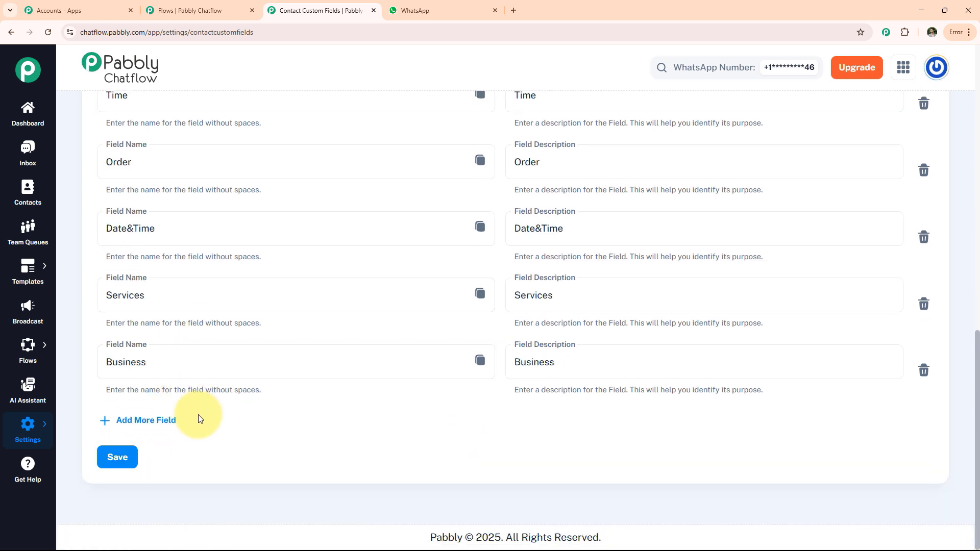
left_click(140, 424)
left_click(134, 430)
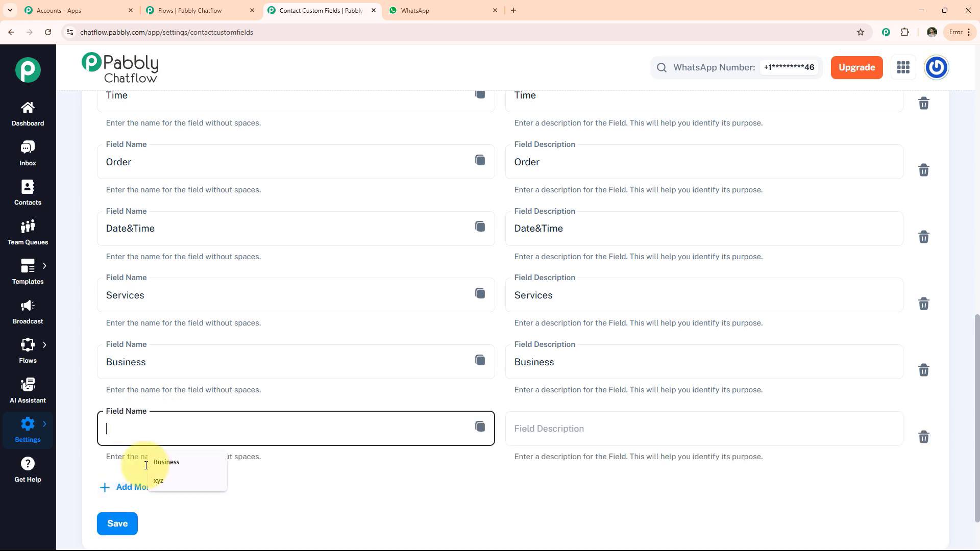
left_click(167, 480)
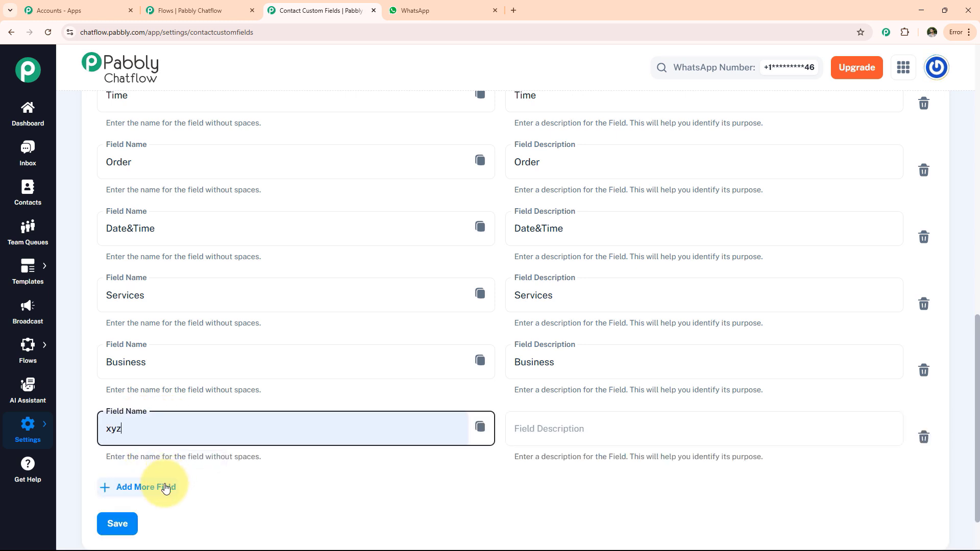
left_click(118, 526)
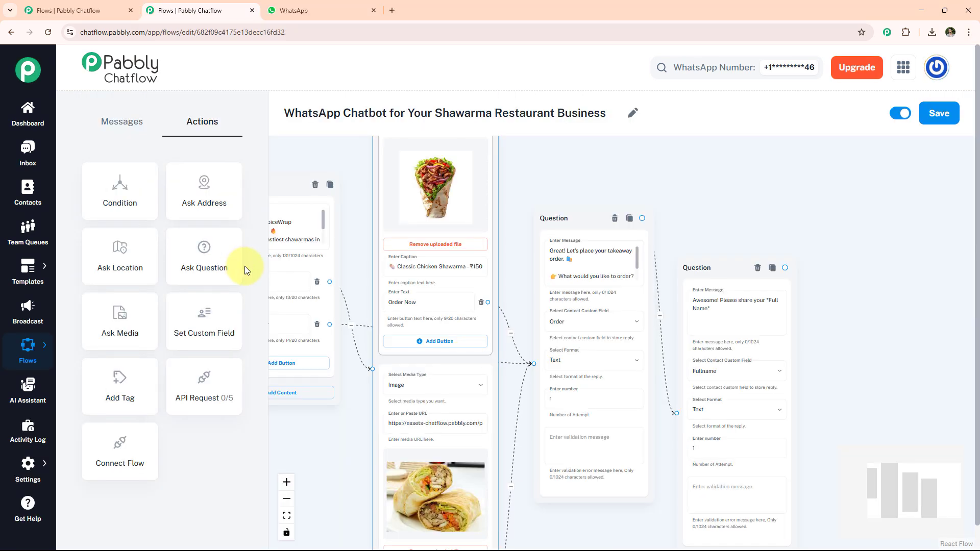
- Add an Ask Question node "Awesome! Please share your *Pickup Time* 🕒" storing the reply in Time as Text, and connect the name question to it
left_click_drag(243, 267, 885, 305)
type("Awesome! Please share your *Pickup Time* 🕒")
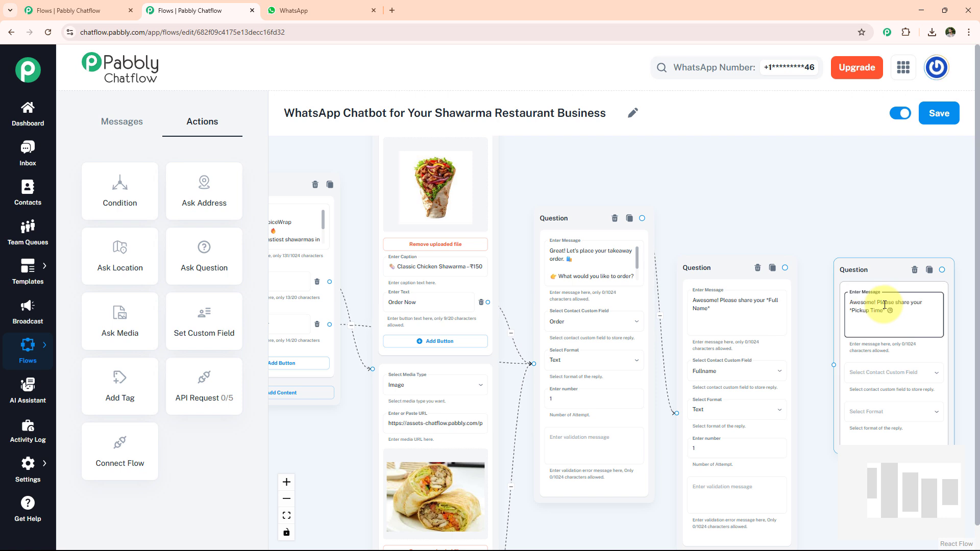
left_click(874, 373)
left_click(816, 473)
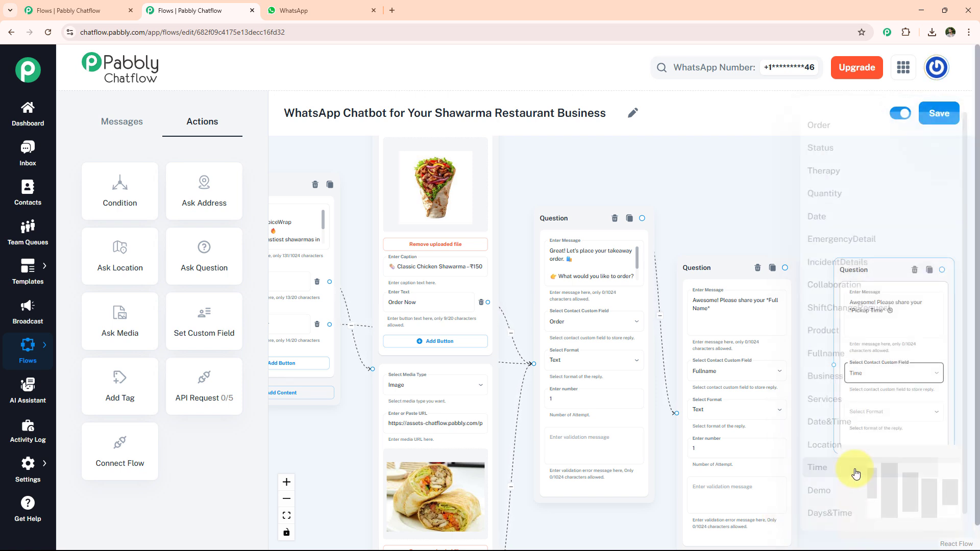
left_click(875, 419)
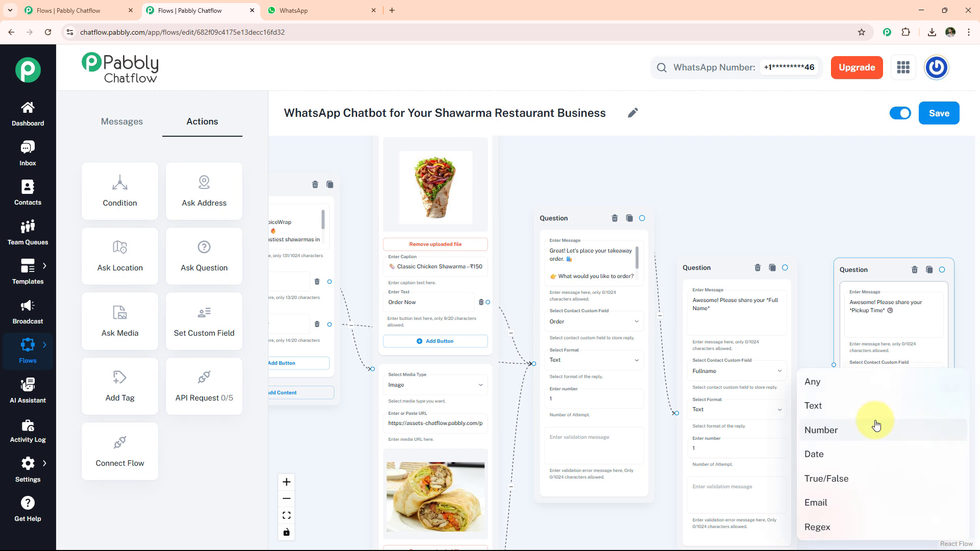
left_click(848, 405)
left_click_drag(785, 267, 833, 415)
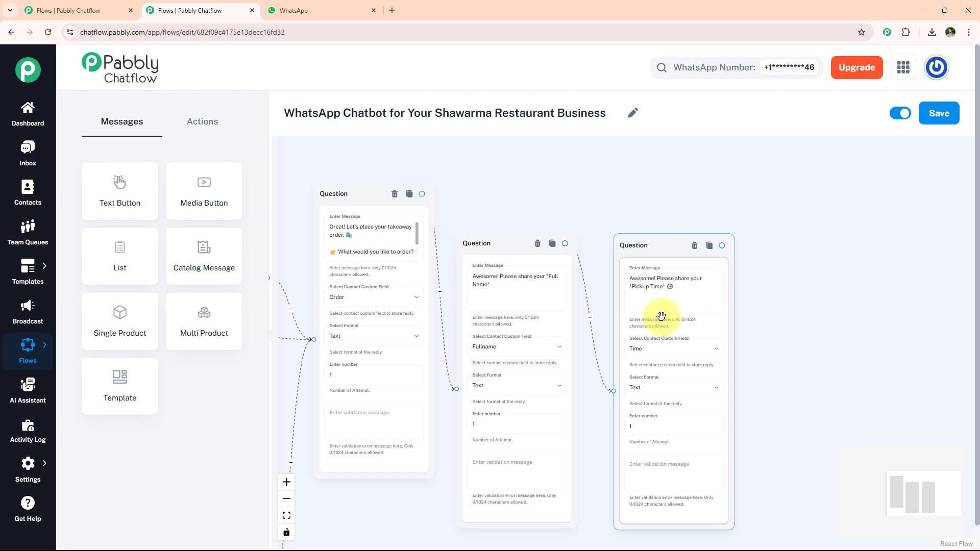
- Add a Text Button message "Order Summary:" with Order: *$Order*, Name: *$Fullname* and Pickup Time: *$Time*, and connect the pickup time question to it
left_click_drag(102, 189, 764, 260)
left_click(839, 318)
type("✅ Order Summary: 🧾 Order: *$Order* 👤 Name: *$Fullname* 🕒 Pickup Time: *$Time*")
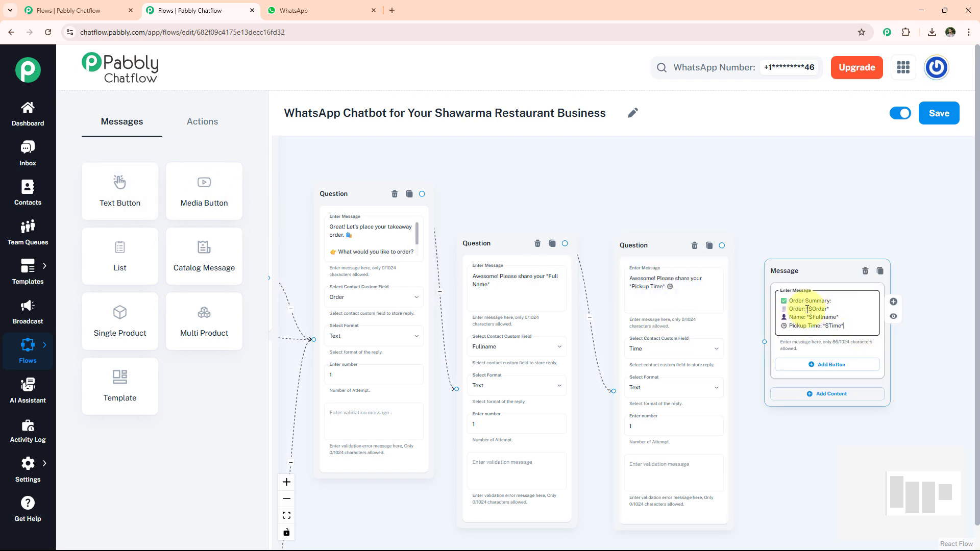
scroll(808, 308, "up", 5)
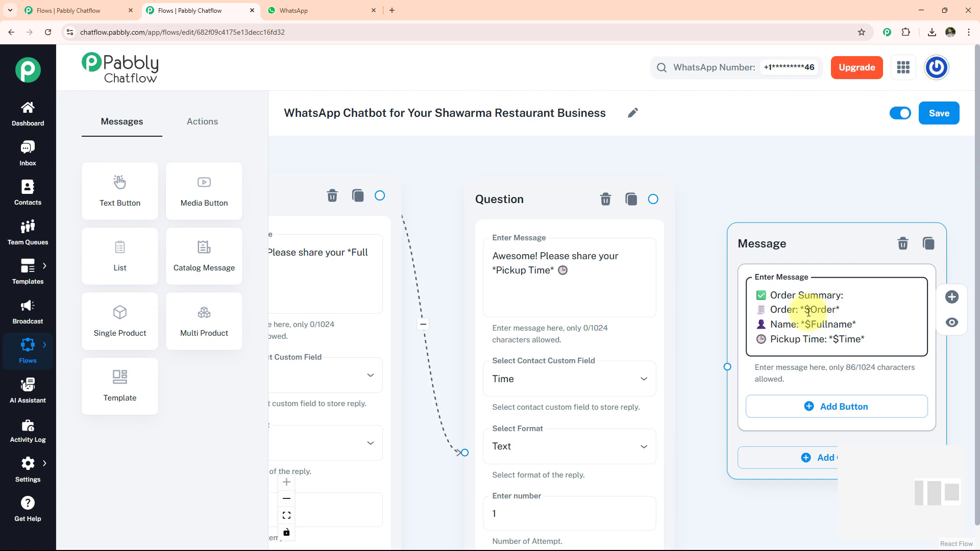
left_click(658, 201)
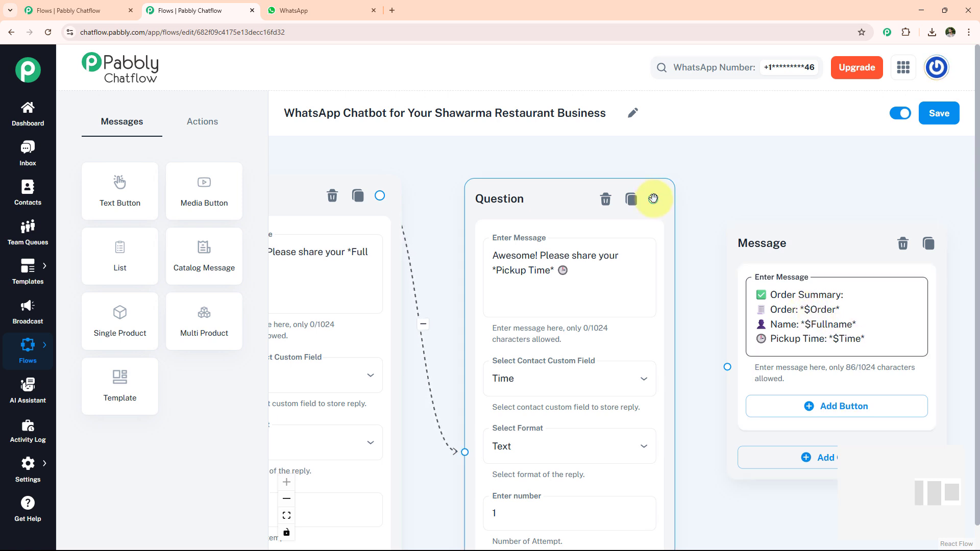
left_click_drag(666, 209, 727, 367)
- Add another Text Button message beside the order summary reading "Thanks, *$Fullname*! 🙌 Your takeaway order is confirmed. See you at *$Time*!"
left_click_drag(968, 349, 789, 352)
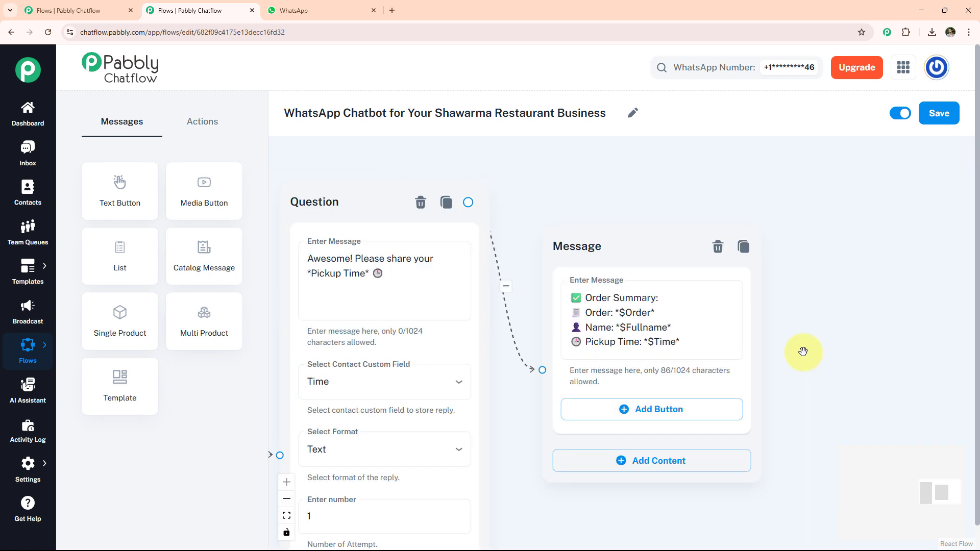
left_click_drag(119, 186, 804, 263)
left_click_drag(803, 263, 804, 264)
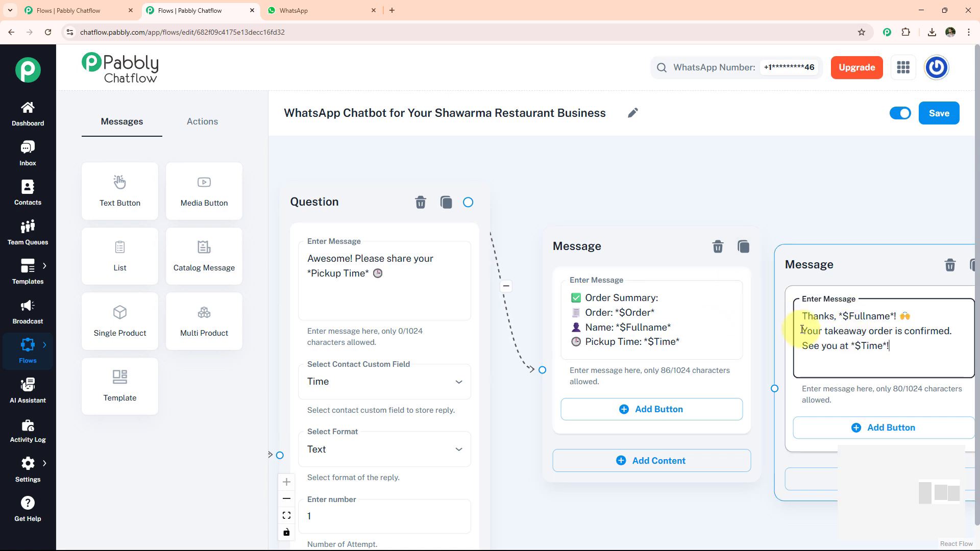
- Add a Confirm button to the order summary message, connect it to the thank-you message and adjust that message's position slightly
left_click(689, 415)
type("Confirm")
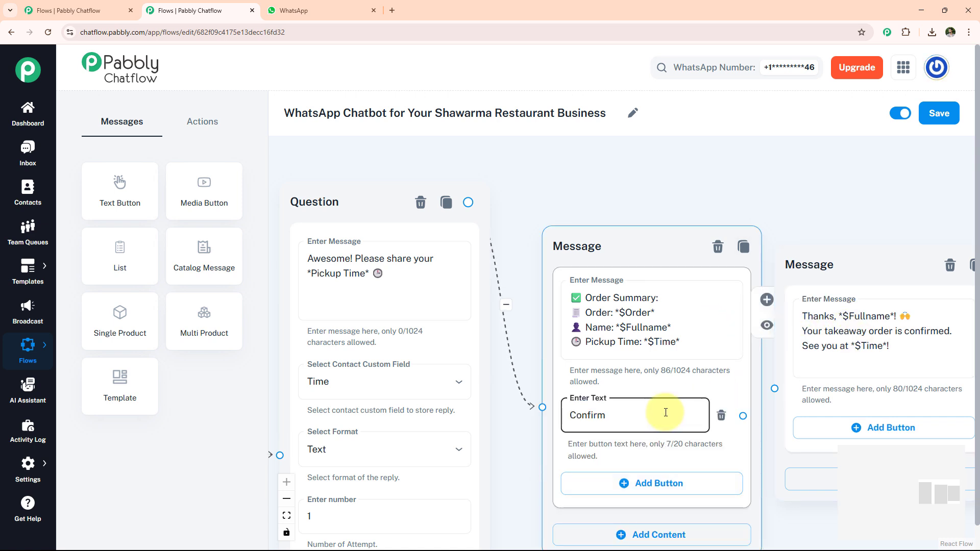
left_click(744, 416)
left_click_drag(746, 416, 775, 390)
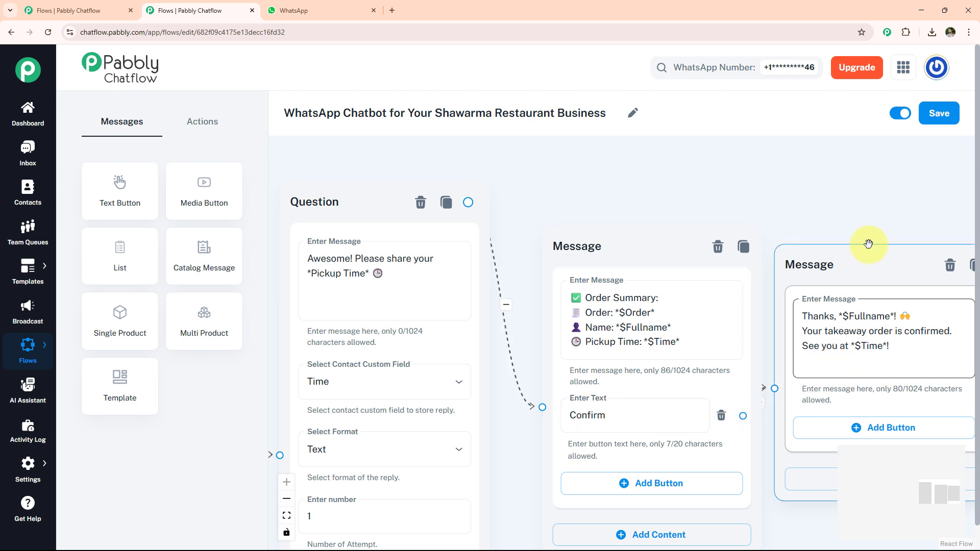
left_click(822, 265)
left_click(648, 216)
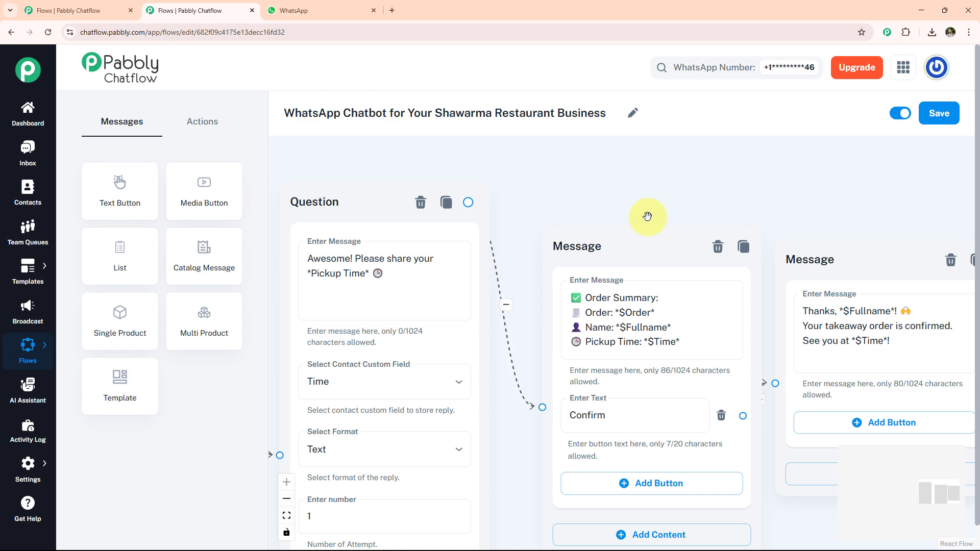
scroll(648, 217, "down", 3)
left_click_drag(507, 176, 694, 204)
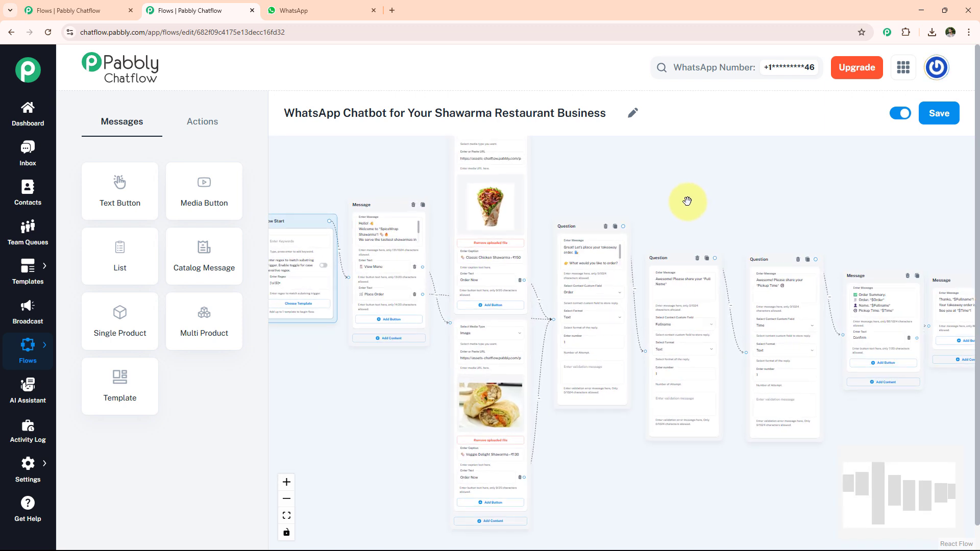
- Switch to WhatsApp Web and send "*Shawarma*" to the Shawarma Restaurant Business chat to test the flow
left_click(301, 10)
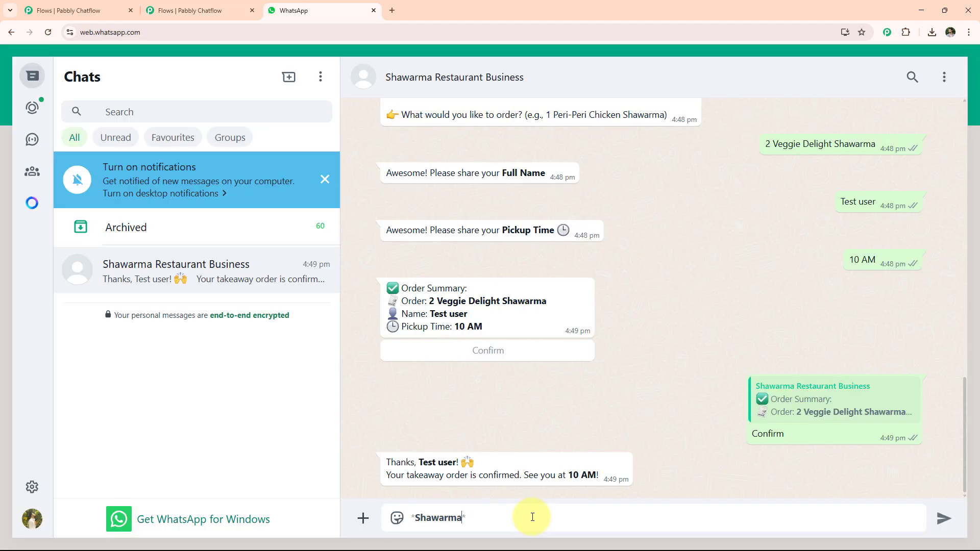
key("Return")
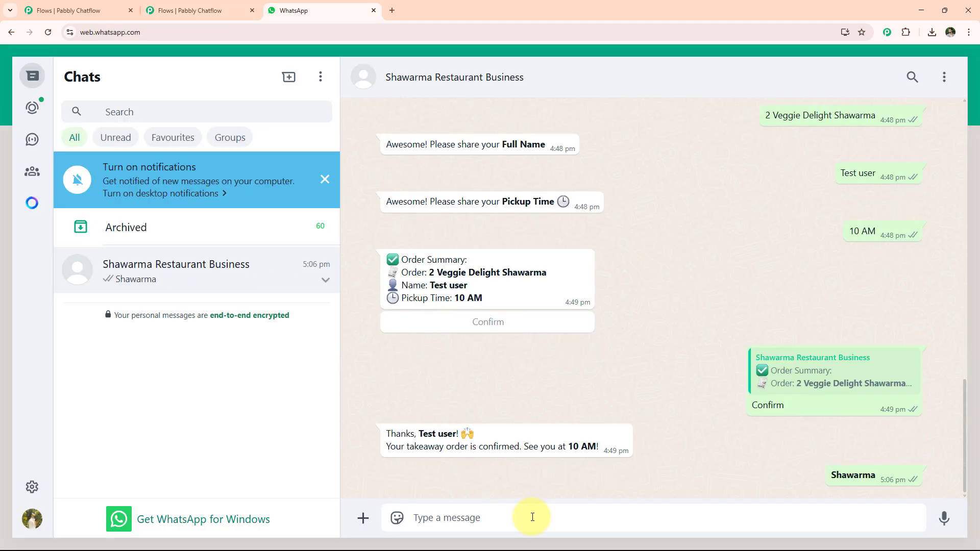